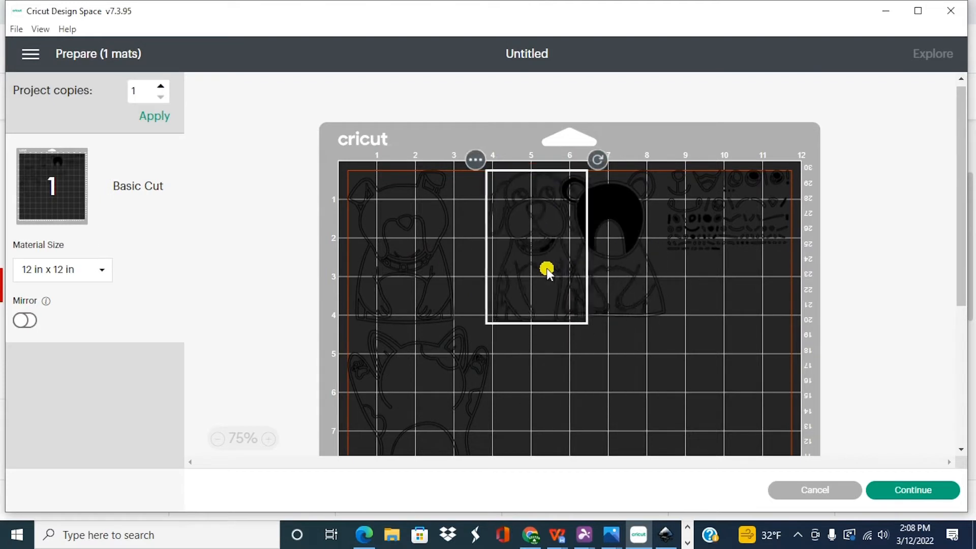
# Step: Move the bear illustration clear of the dog on the cutting mat and return to the design canvas
pyautogui.moveTo(610, 278); pyautogui.dragTo(649, 283)
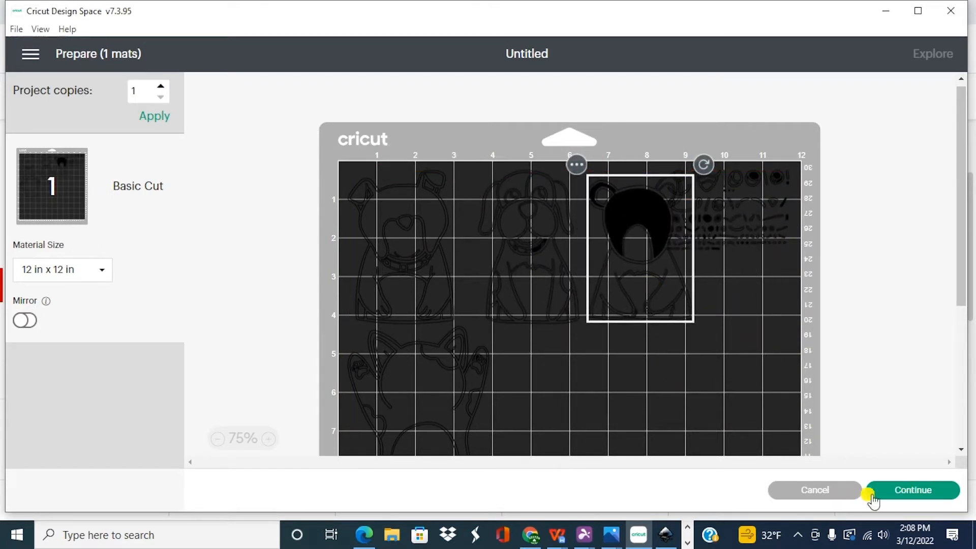
pyautogui.click(33, 52)
pyautogui.click(49, 151)
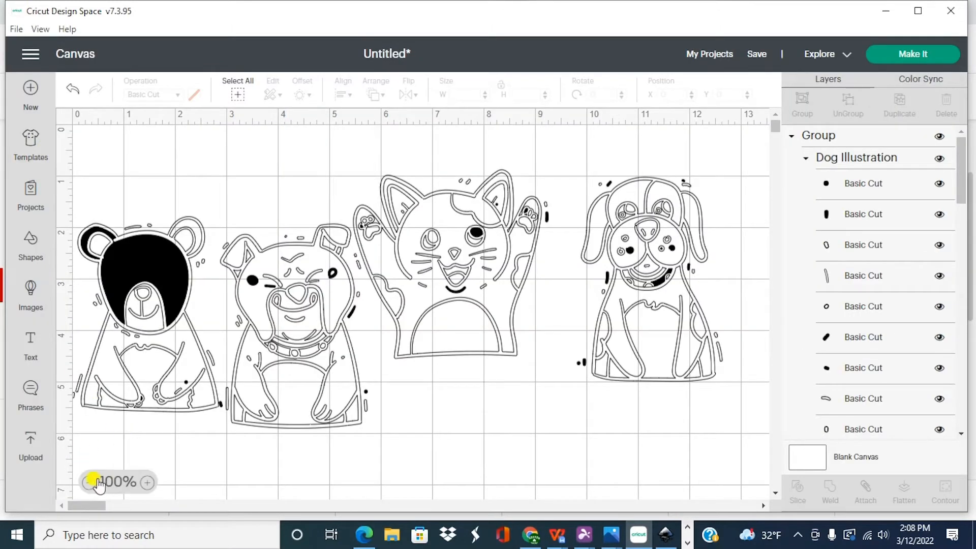
# Step: Shrink the animal illustration group to about 7.75 in wide, reposition it on the canvas and attach its pieces
pyautogui.click(261, 357)
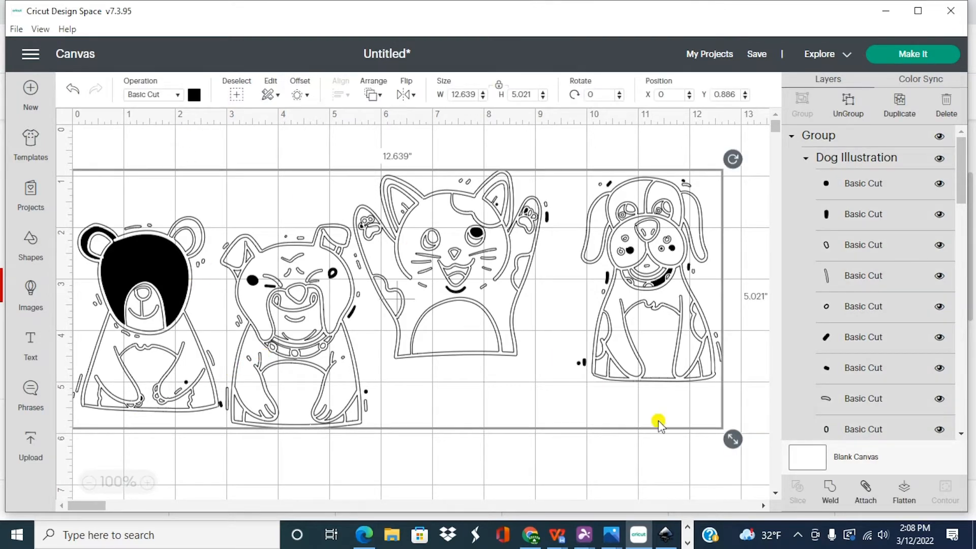
pyautogui.moveTo(732, 440); pyautogui.dragTo(479, 338)
pyautogui.moveTo(251, 312); pyautogui.dragTo(410, 318)
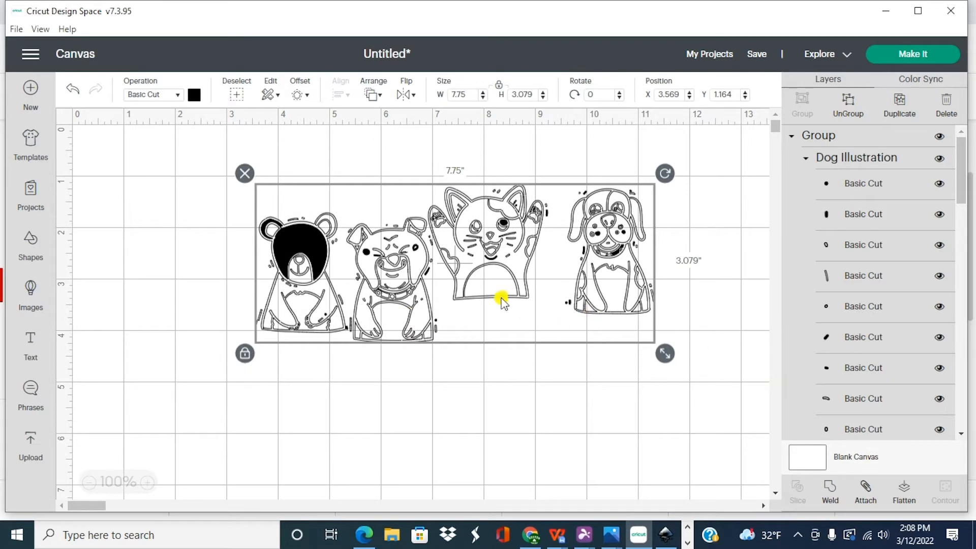
pyautogui.click(869, 493)
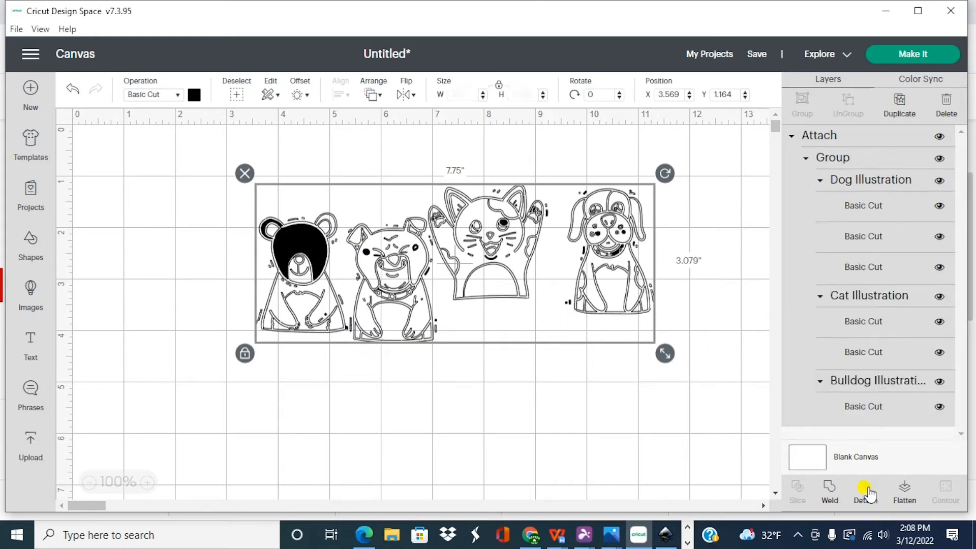
# Step: Prepare the attached animals for cutting and move them as one unit away from the mat's corner
pyautogui.click(904, 54)
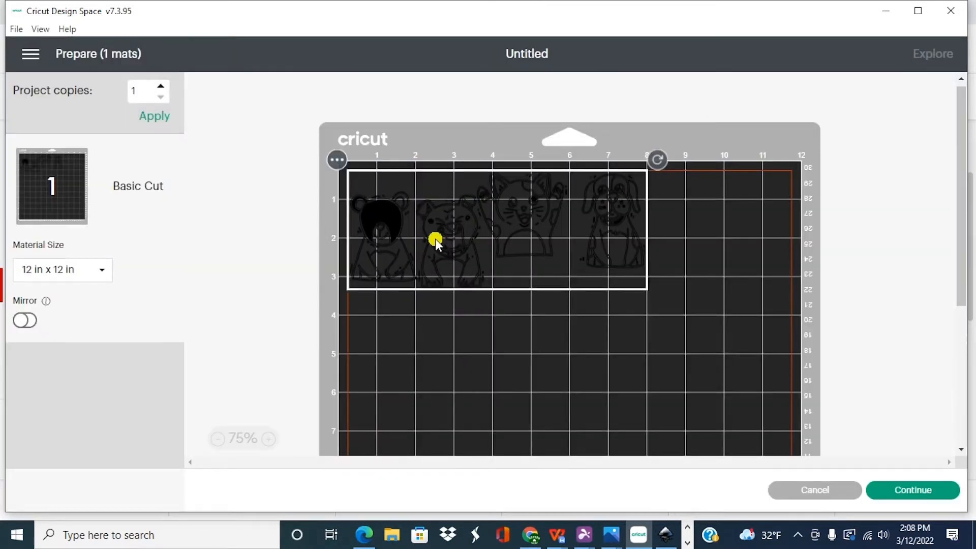
pyautogui.moveTo(605, 220); pyautogui.dragTo(668, 262)
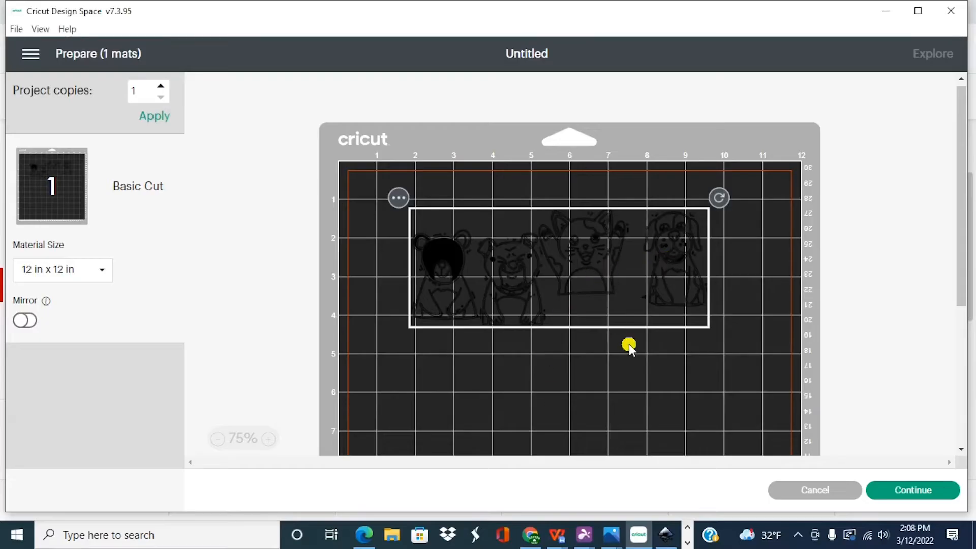
pyautogui.moveTo(606, 284)
pyautogui.mouseDown()
pyautogui.moveTo(546, 294)
pyautogui.moveTo(621, 288)
pyautogui.mouseUp()
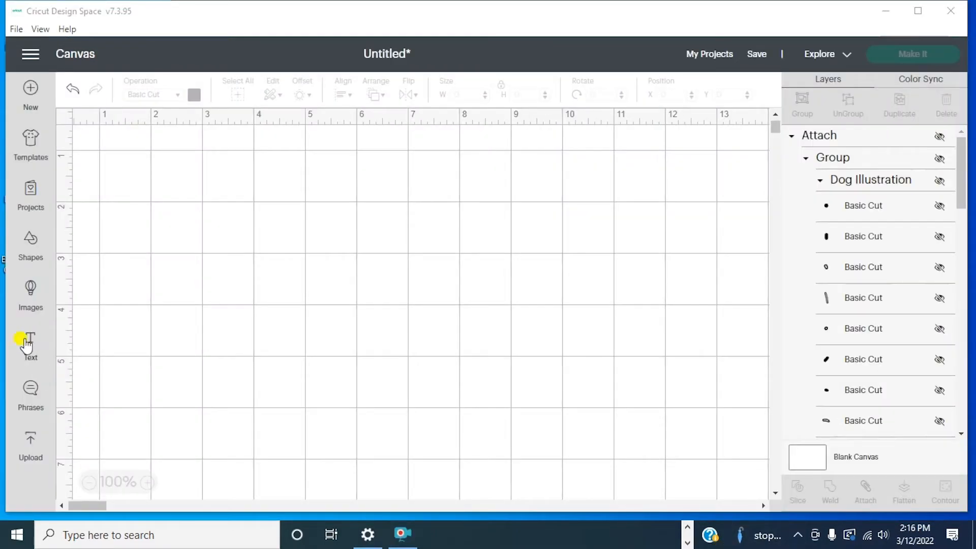
# Step: Add a text object reading "Morning" to the canvas
pyautogui.click(32, 347)
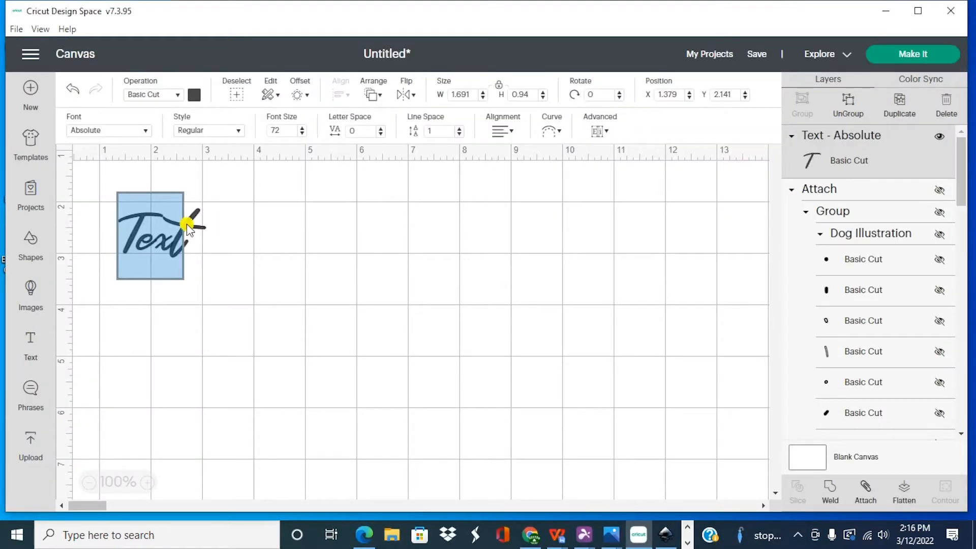
pyautogui.write('Mornin')
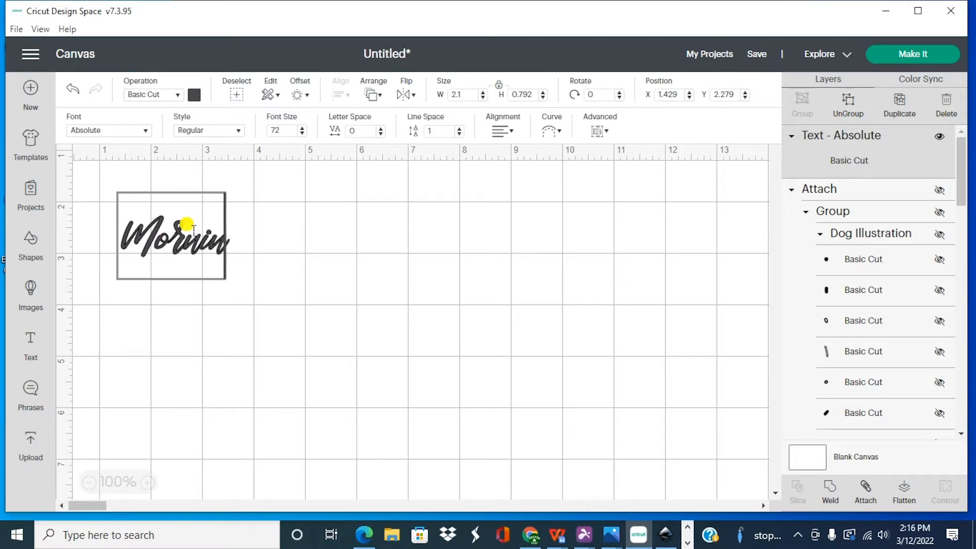
pyautogui.write('g')
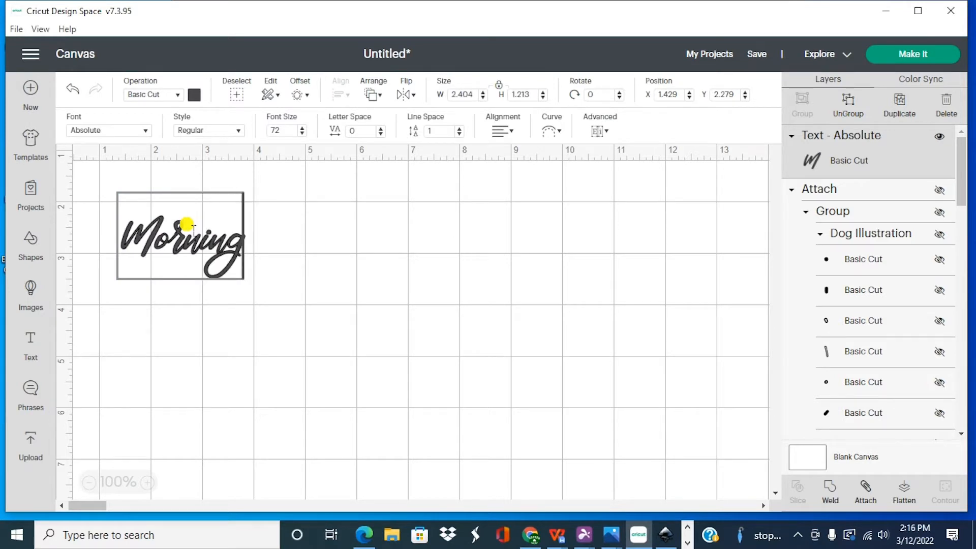
# Step: Enlarge the "Morning" text to about 9.03 in wide and move it slightly up and to the right
pyautogui.click(229, 375)
pyautogui.click(216, 249)
pyautogui.moveTo(256, 286); pyautogui.dragTo(599, 431)
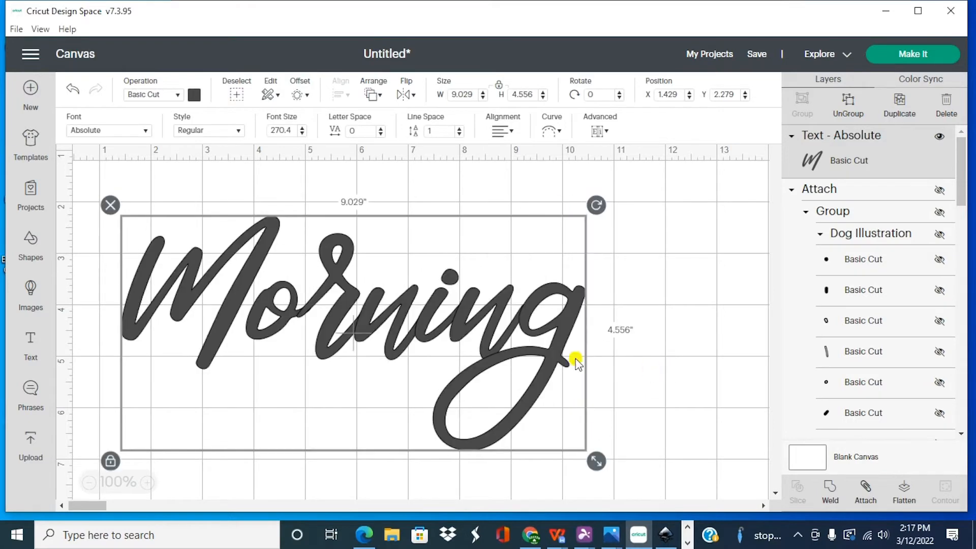
pyautogui.moveTo(530, 310); pyautogui.dragTo(559, 276)
pyautogui.click(741, 292)
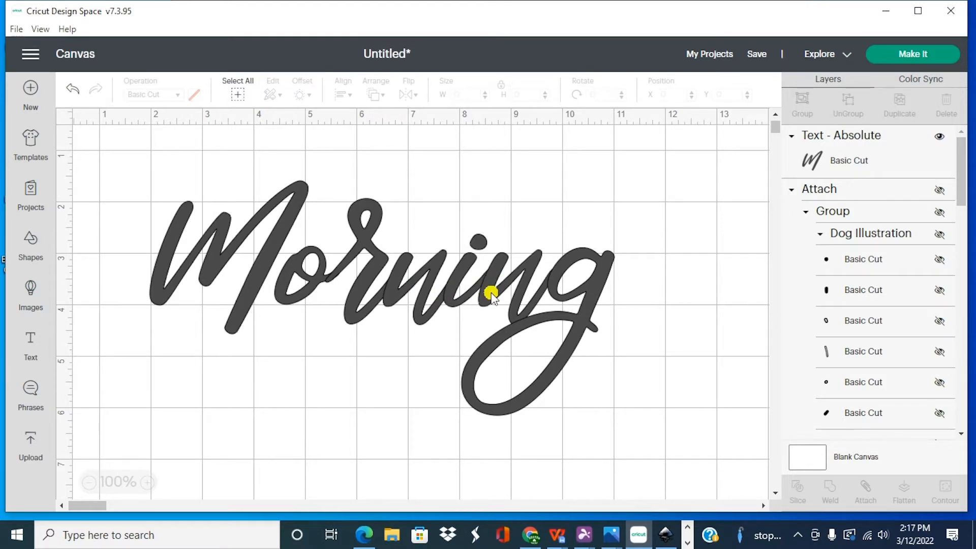
# Step: Preview how the "Morning" text lies on the cutting mat and return to the canvas
pyautogui.click(902, 56)
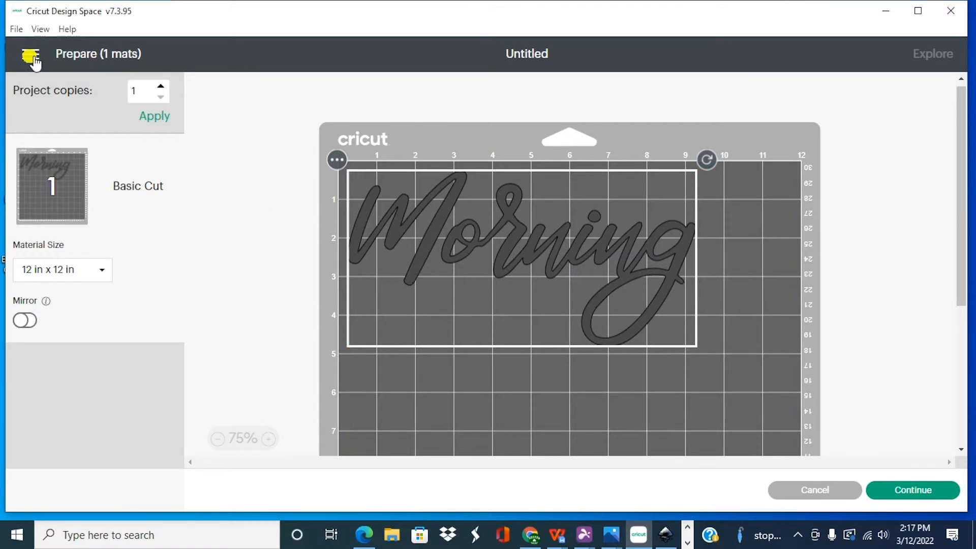
pyautogui.click(32, 57)
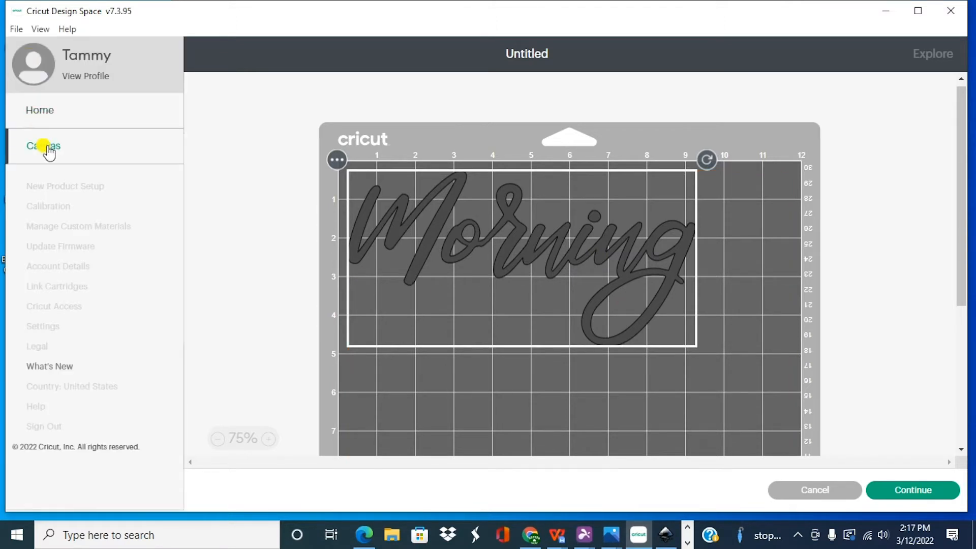
pyautogui.click(45, 147)
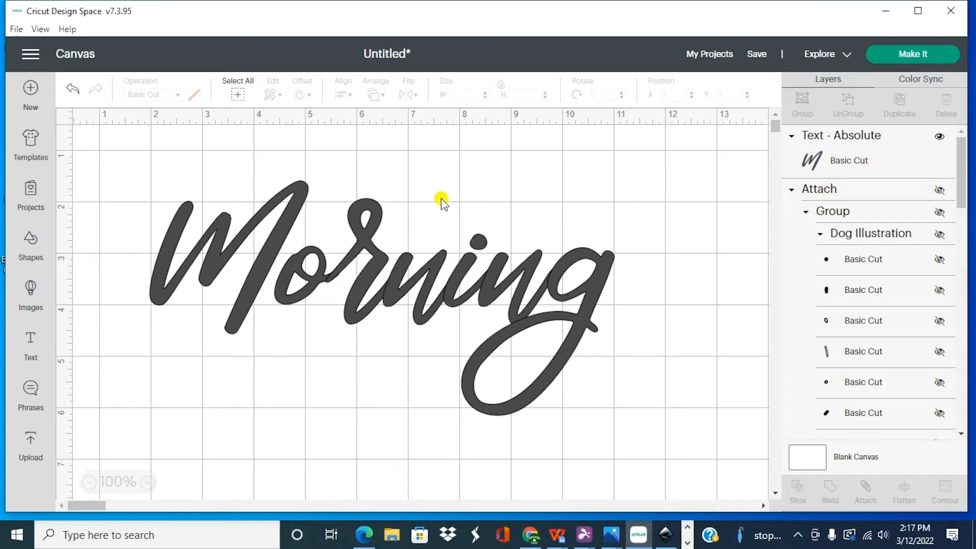
# Step: Weld the letters of the "Morning" text into one shape
pyautogui.click(361, 289)
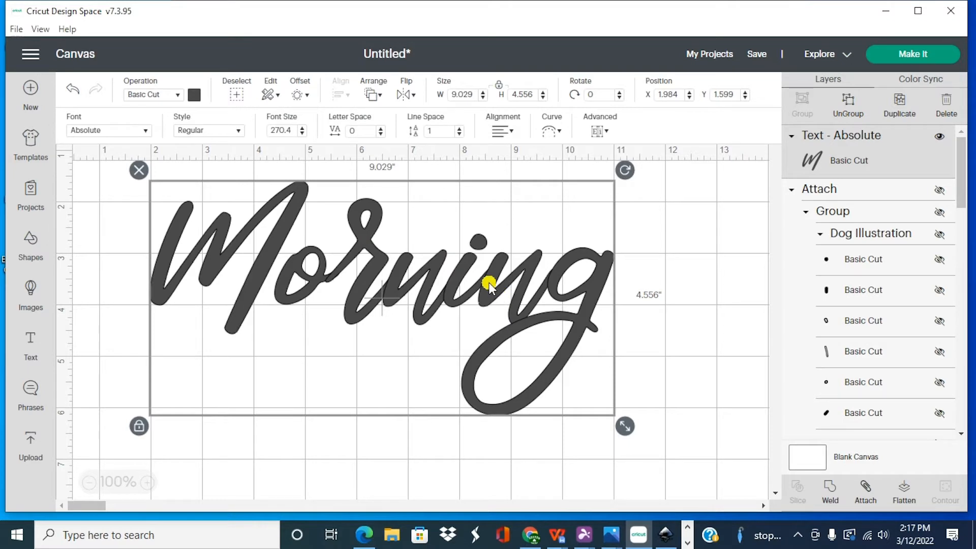
pyautogui.click(833, 491)
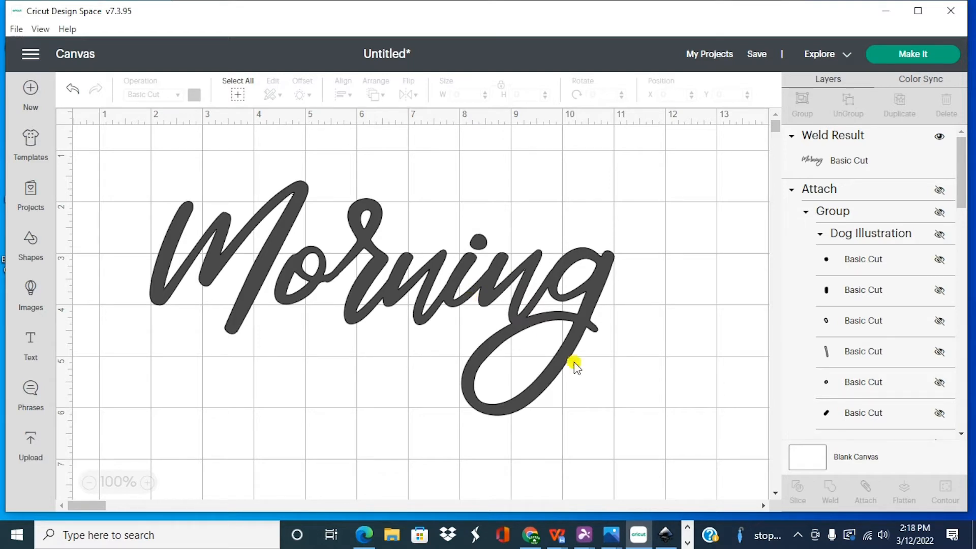
pyautogui.click(796, 539)
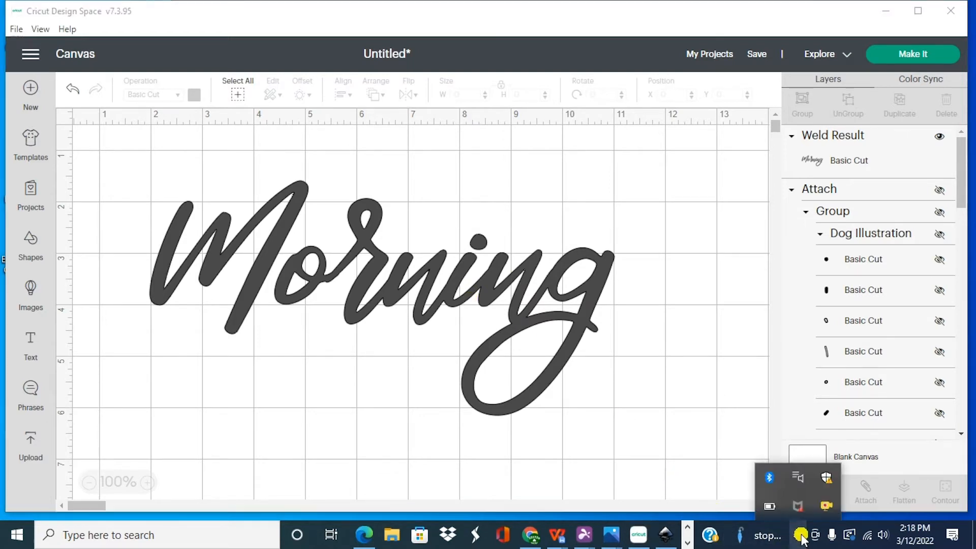
pyautogui.rightClick(830, 505)
pyautogui.click(696, 426)
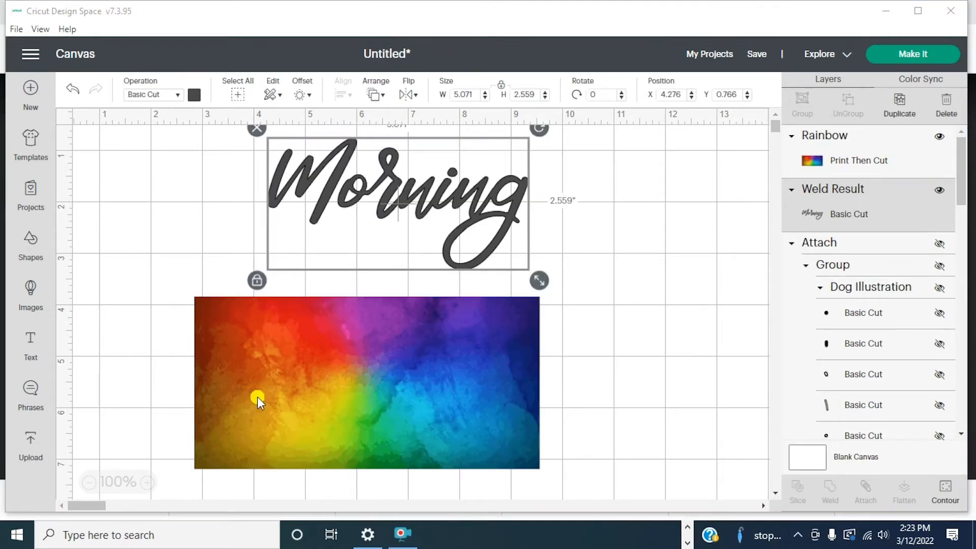
# Step: Enlarge the rainbow image to about 9.1 in wide and move it up so the whole rectangle fits in view
pyautogui.click(325, 380)
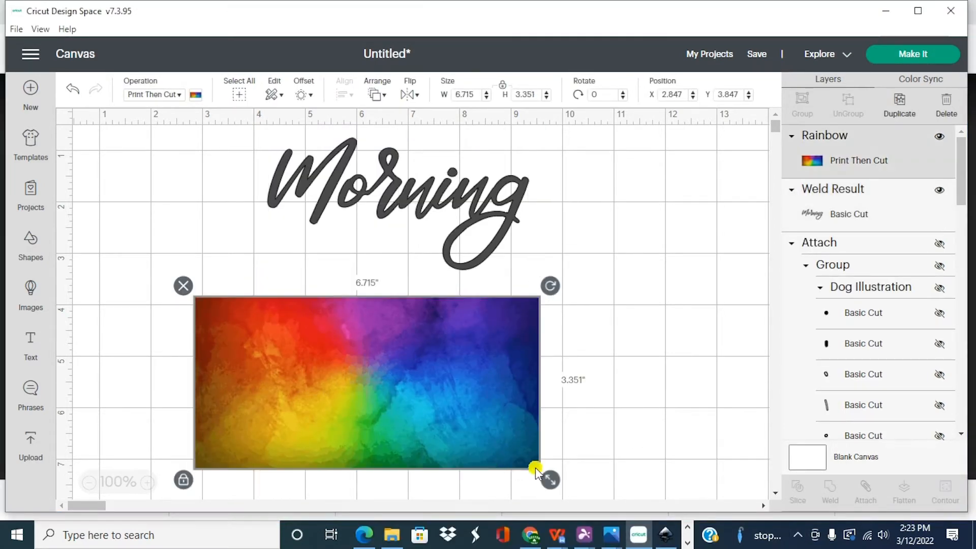
pyautogui.moveTo(551, 480); pyautogui.dragTo(672, 539)
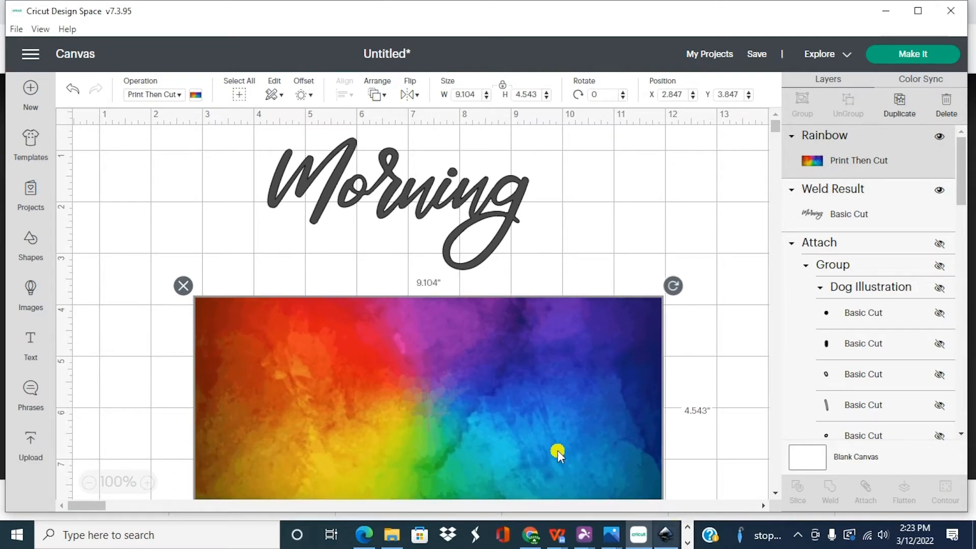
pyautogui.moveTo(524, 433); pyautogui.dragTo(473, 380)
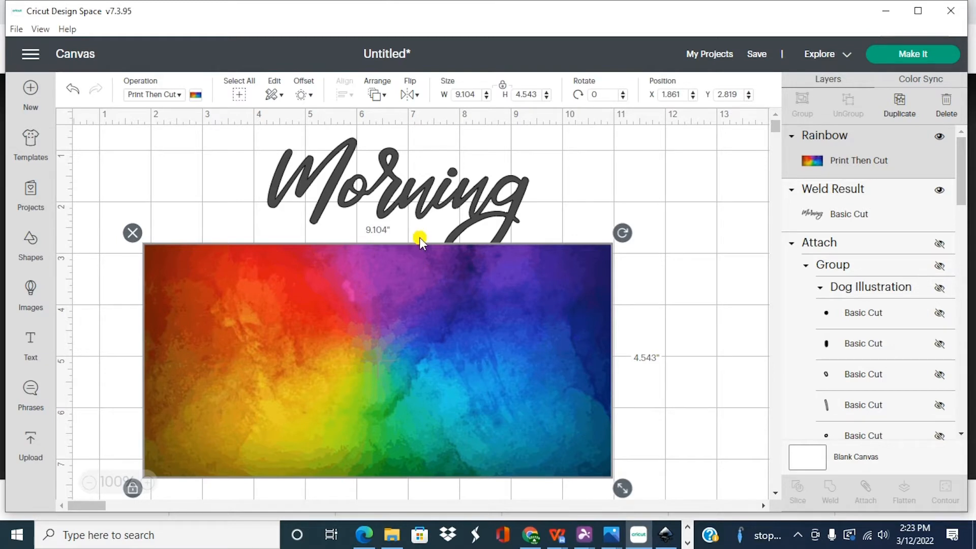
# Step: Place the welded "Morning" word over the middle of the rainbow image and bring it to the front
pyautogui.click(377, 192)
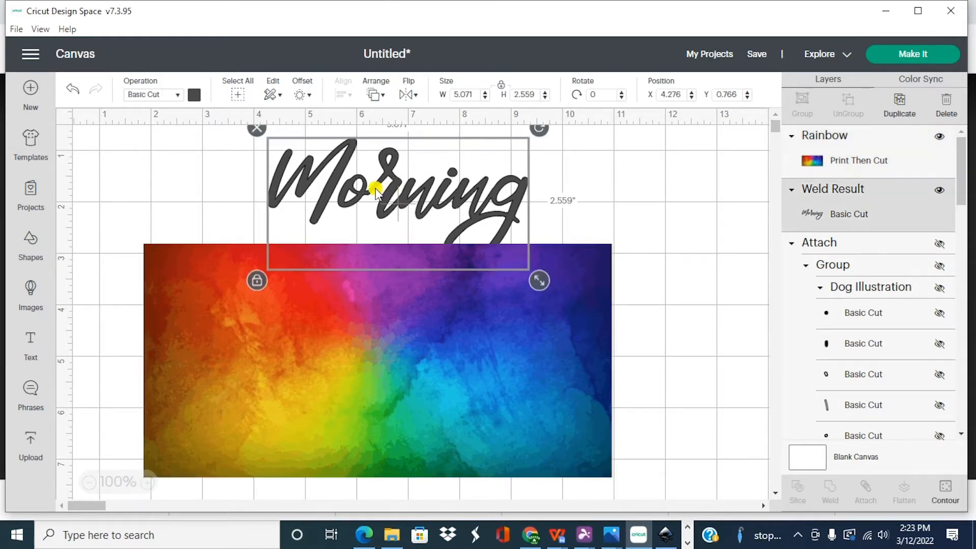
pyautogui.moveTo(376, 193); pyautogui.dragTo(343, 353)
pyautogui.click(376, 95)
pyautogui.click(410, 172)
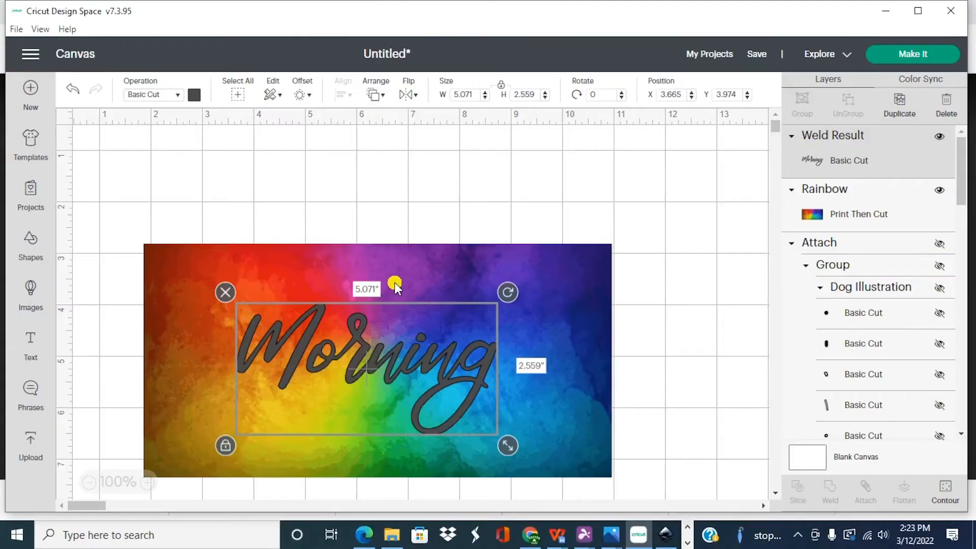
# Step: Slice the "Morning" word out of the rainbow image and pull the three resulting pieces apart
pyautogui.keyDown('shift'); pyautogui.click(422, 270); pyautogui.keyUp('shift')
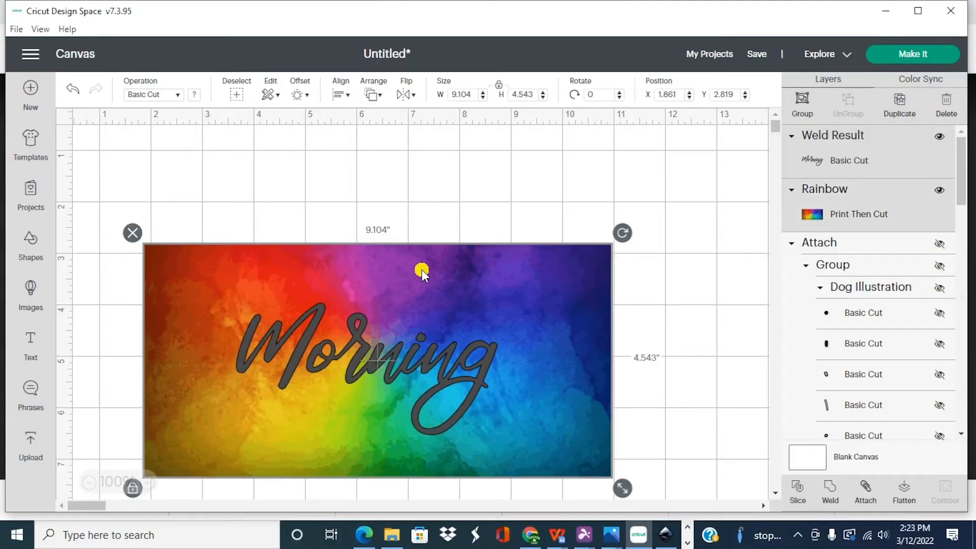
pyautogui.click(799, 491)
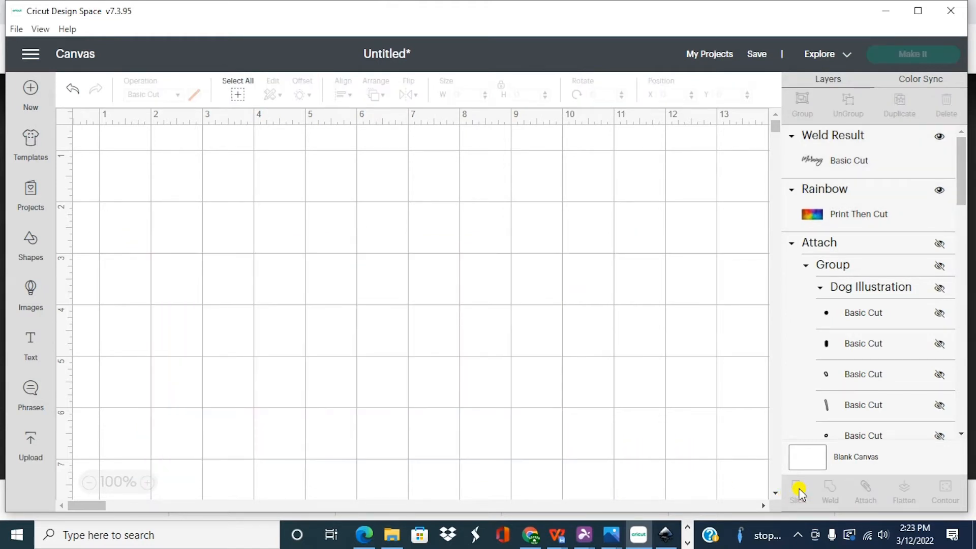
pyautogui.moveTo(543, 322); pyautogui.dragTo(854, 322)
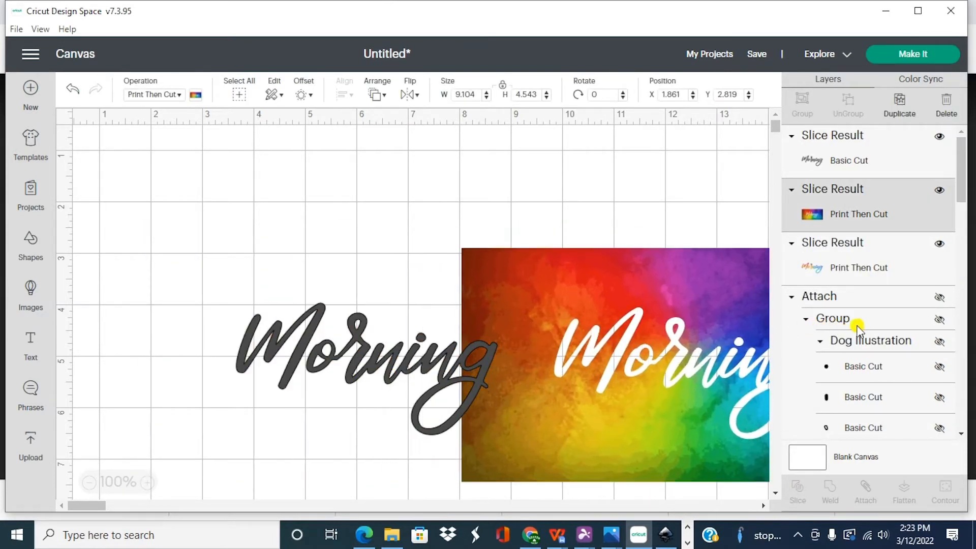
pyautogui.click(394, 354)
pyautogui.moveTo(388, 344); pyautogui.dragTo(294, 454)
pyautogui.moveTo(348, 361); pyautogui.dragTo(242, 212)
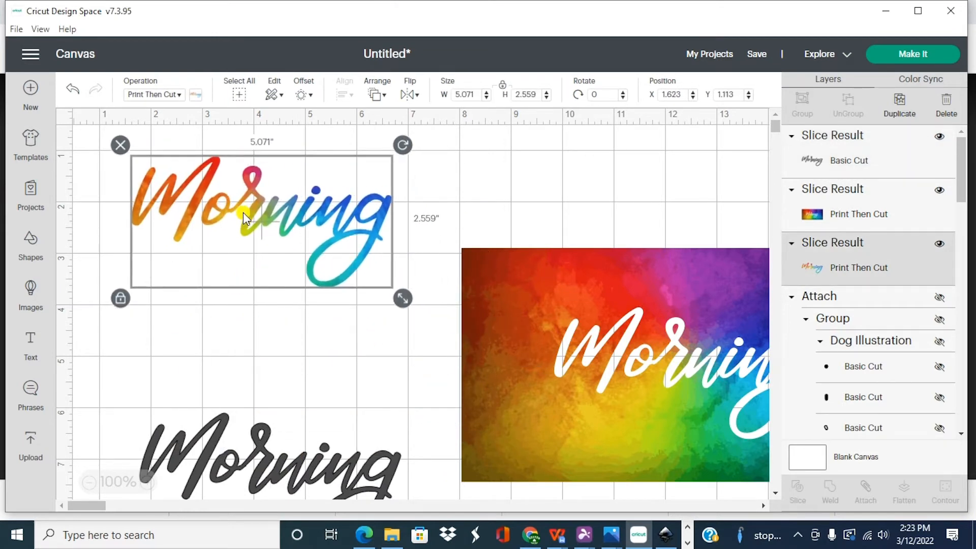
# Step: Move the sliced rainbow rectangle below the rainbow word and overlay the dark "Morning" word on its purple area, scaled to about 3.95 in wide
pyautogui.moveTo(545, 277); pyautogui.dragTo(226, 327)
pyautogui.moveTo(255, 483); pyautogui.dragTo(467, 321)
pyautogui.moveTo(618, 413); pyautogui.dragTo(561, 384)
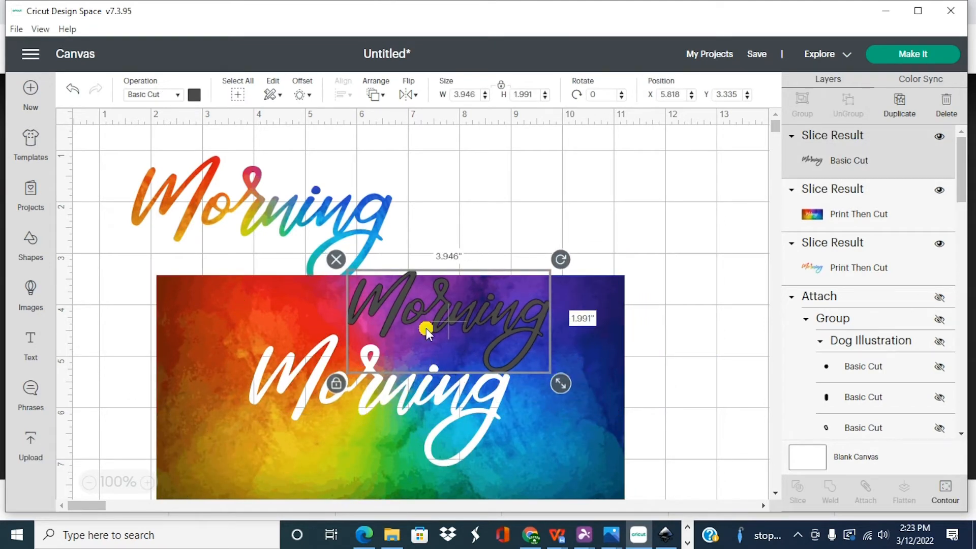
pyautogui.moveTo(438, 316); pyautogui.dragTo(467, 326)
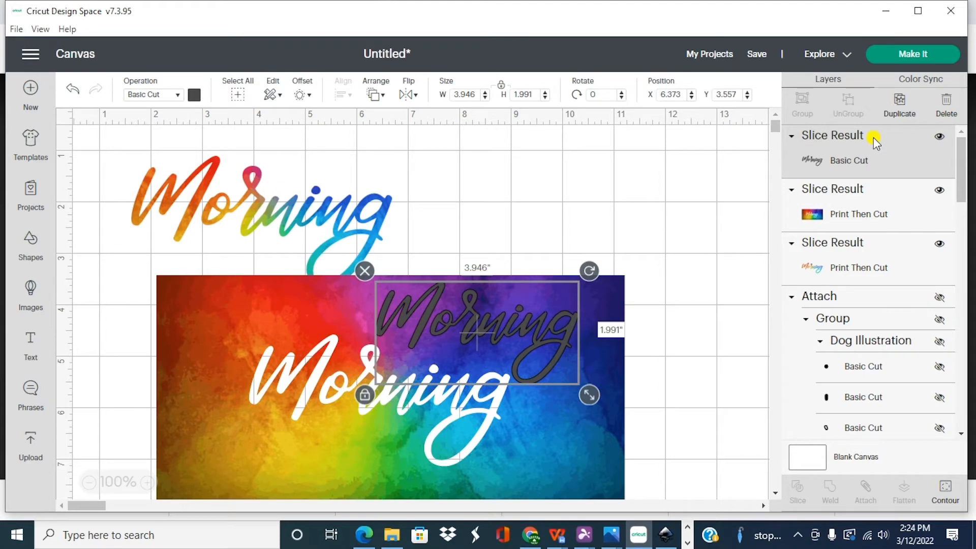
# Step: Slice the smaller dark "Morning" word out of the rainbow rectangle
pyautogui.click(856, 200)
pyautogui.click(844, 138)
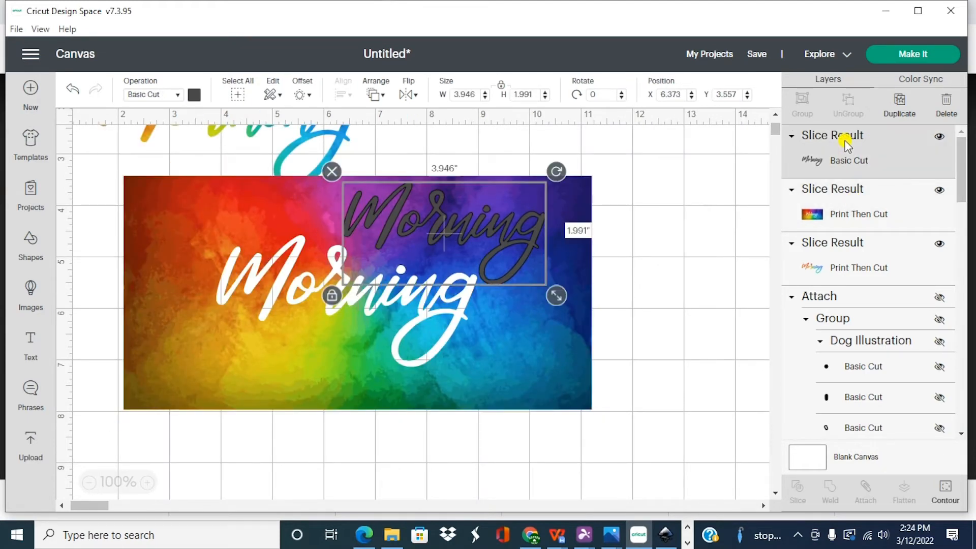
pyautogui.keyDown('shift'); pyautogui.click(841, 195); pyautogui.keyUp('shift')
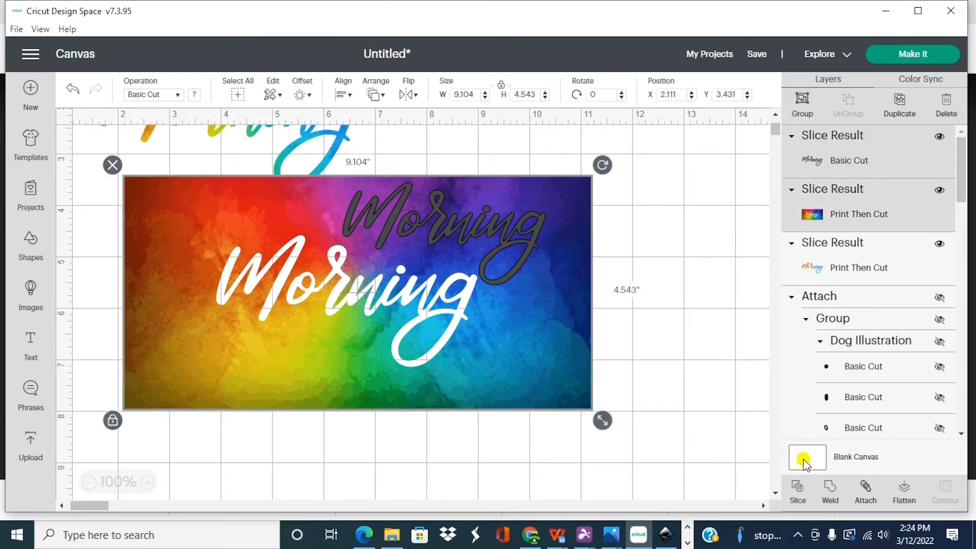
pyautogui.click(797, 495)
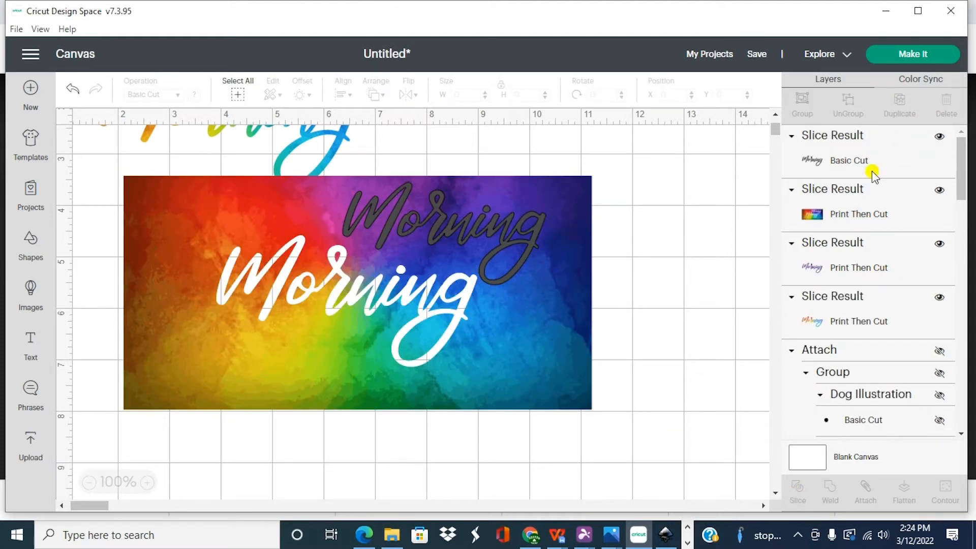
# Step: Pull the sliced rainbow rectangle and the dark "Morning" word away from the purple word and delete the dark word
pyautogui.click(475, 220)
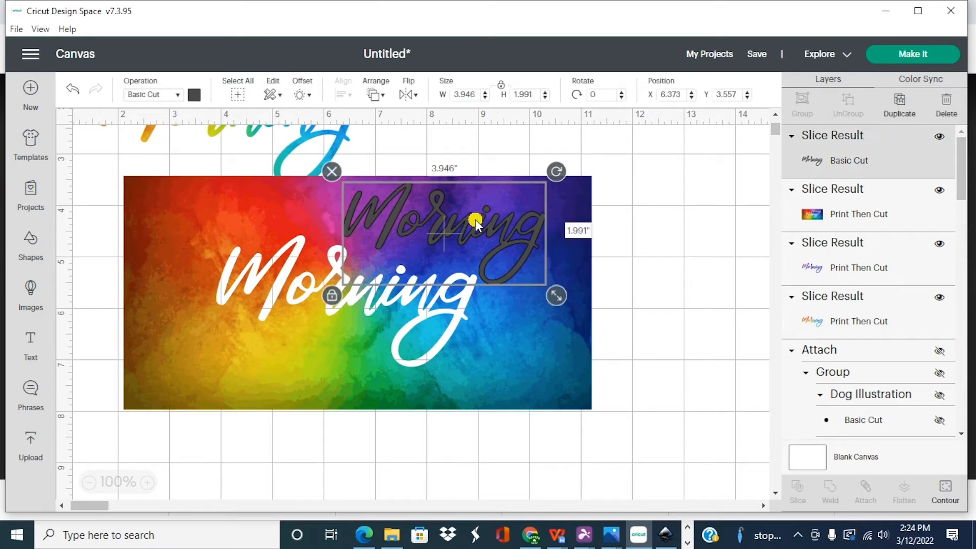
pyautogui.moveTo(292, 211); pyautogui.dragTo(376, 367)
pyautogui.moveTo(463, 211); pyautogui.dragTo(673, 241)
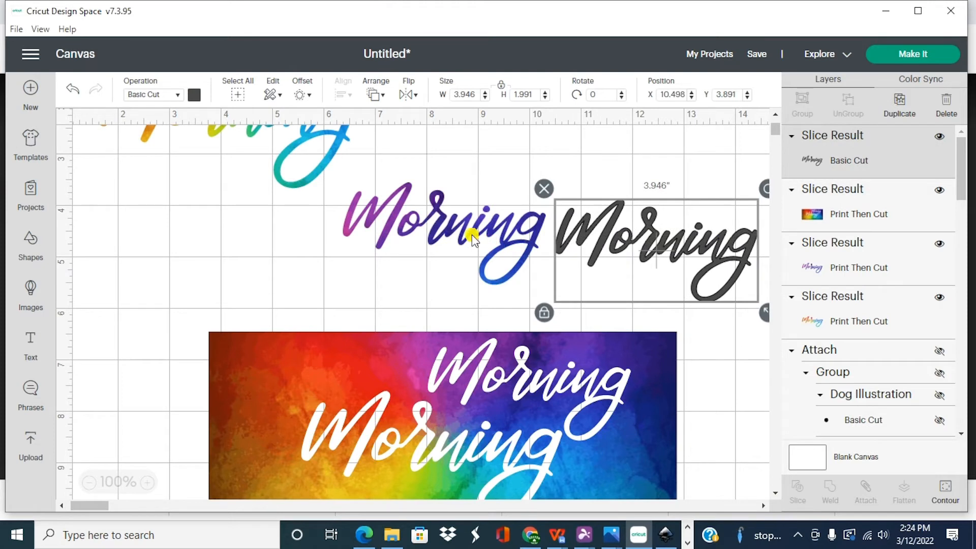
pyautogui.click(544, 189)
# Step: Arrange the larger rainbow "Morning" word and the smaller purple one side by side above the sliced rectangle
pyautogui.moveTo(295, 135); pyautogui.dragTo(294, 242)
pyautogui.moveTo(490, 219); pyautogui.dragTo(660, 197)
pyautogui.moveTo(212, 231); pyautogui.dragTo(339, 211)
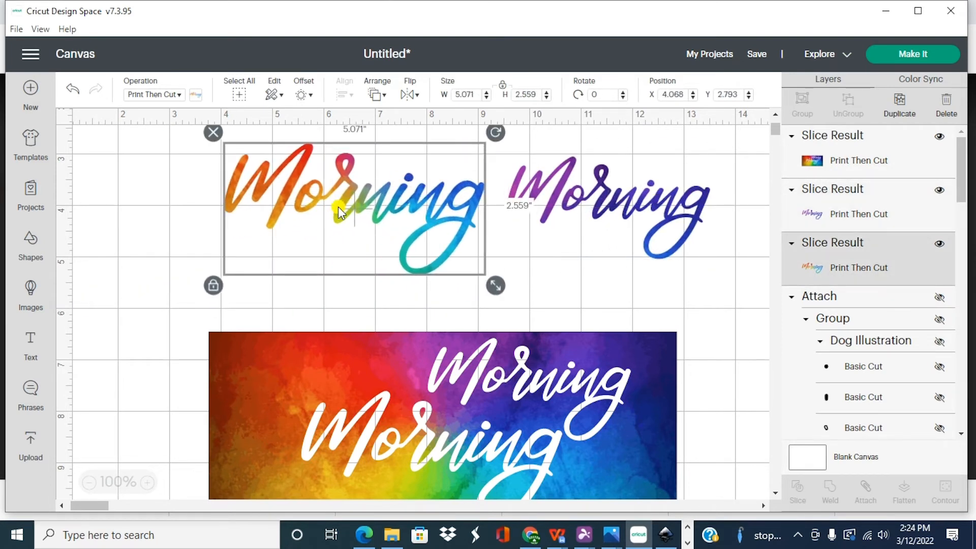
pyautogui.click(796, 537)
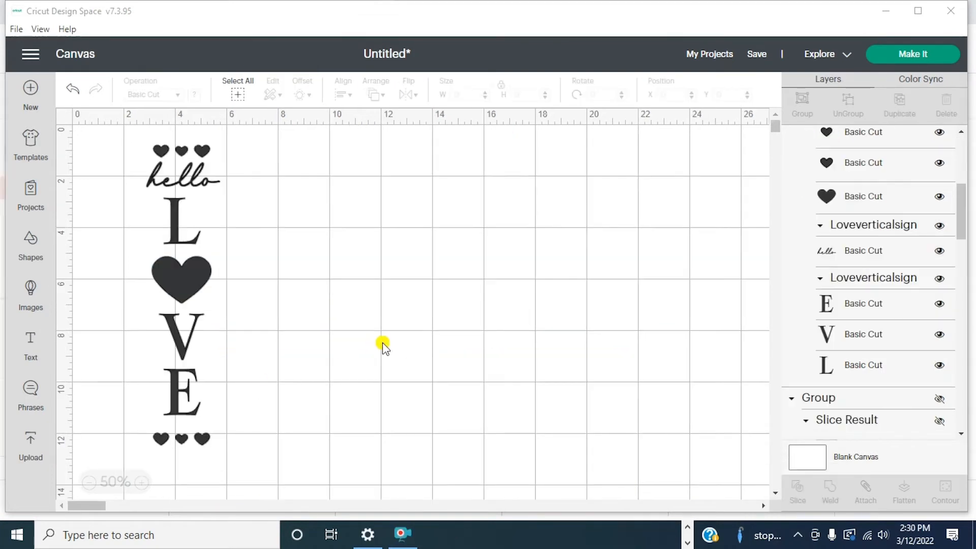
# Step: Reposition the vertical "hello LOVE" sign slightly and add a square shape in the empty canvas area beside it
pyautogui.click(179, 278)
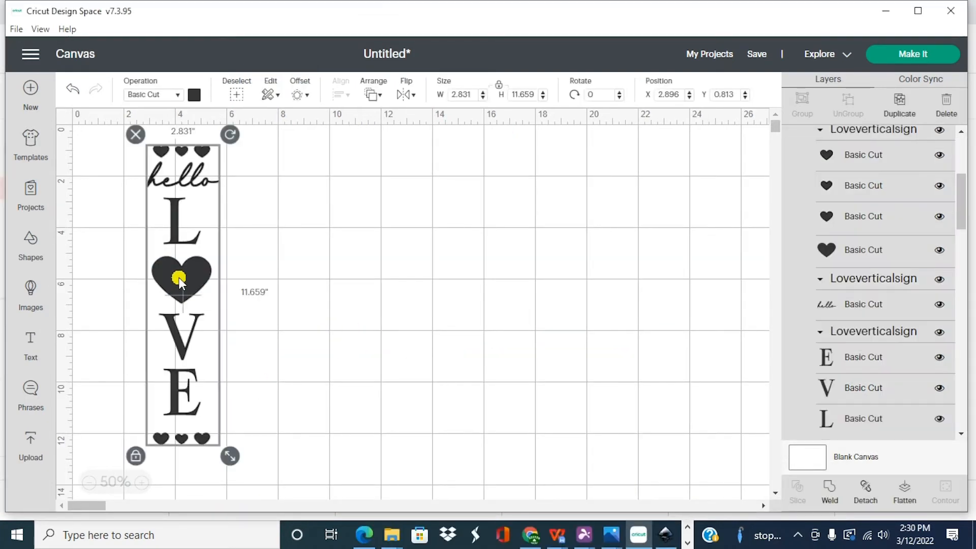
pyautogui.moveTo(179, 278); pyautogui.dragTo(213, 297)
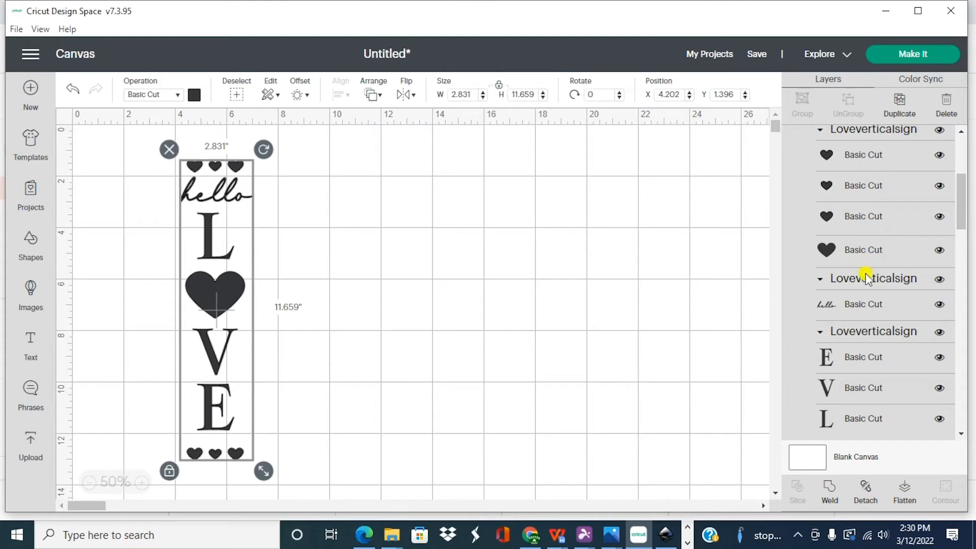
pyautogui.click(260, 299)
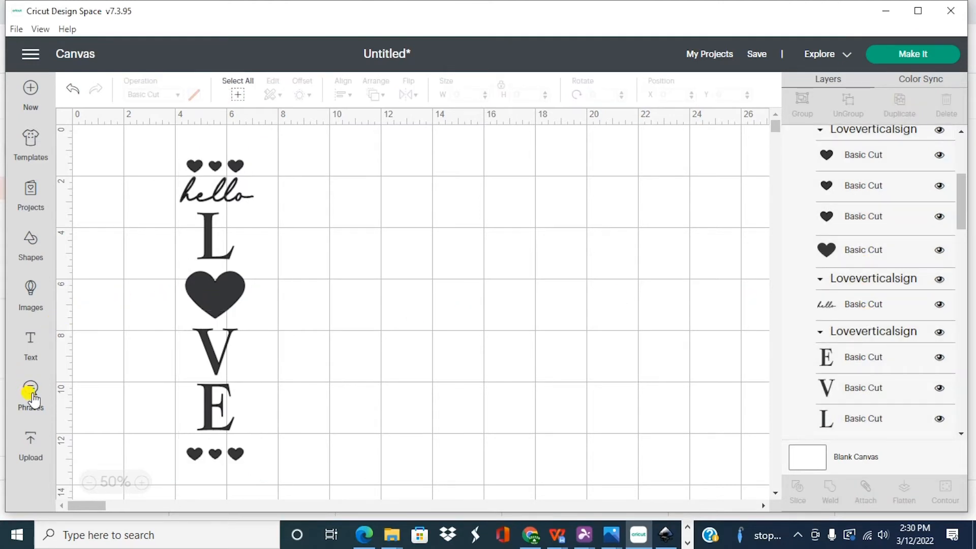
pyautogui.click(31, 244)
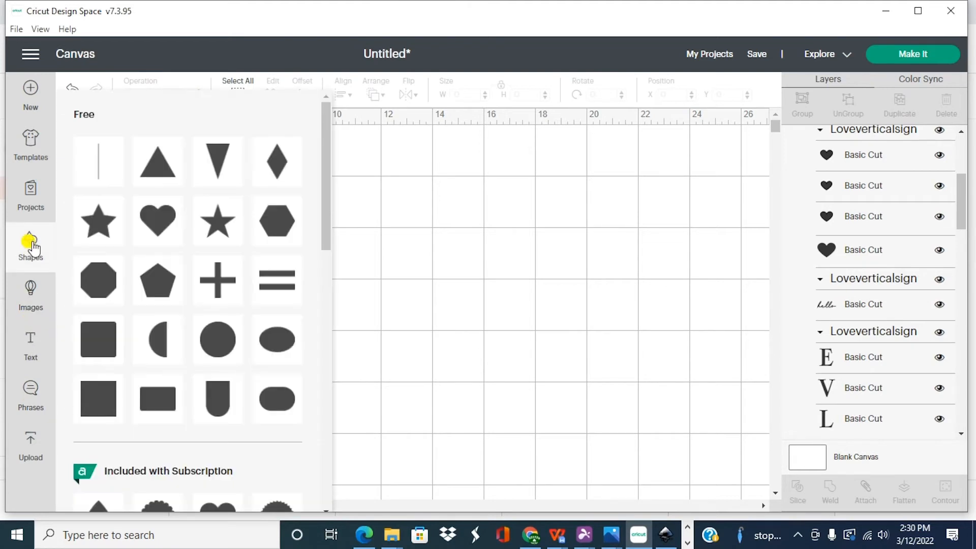
pyautogui.click(92, 397)
pyautogui.moveTo(101, 173); pyautogui.dragTo(430, 256)
# Step: Enlarge the "hello LOVE" sign to about 6.14 × 25.28 in and place it near the canvas origin
pyautogui.click(224, 291)
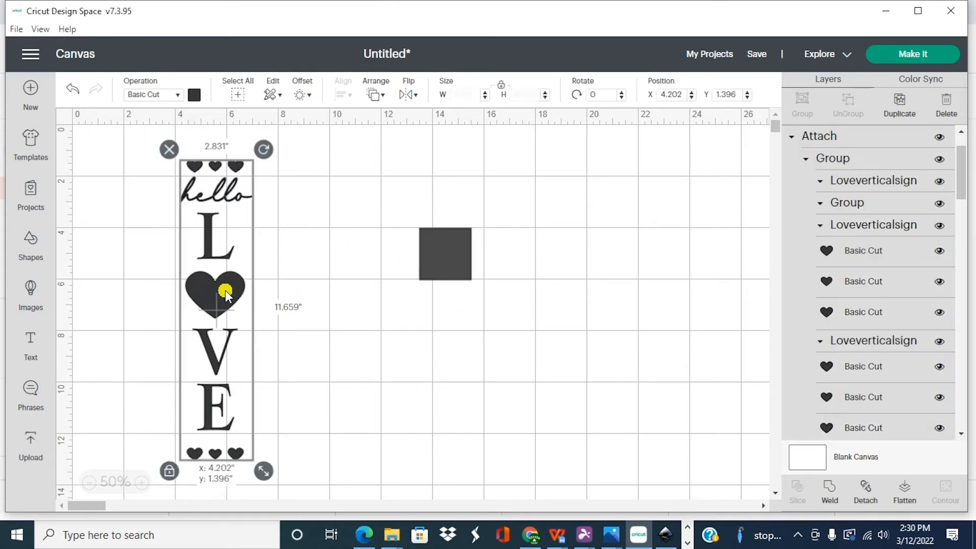
pyautogui.moveTo(225, 291); pyautogui.dragTo(126, 273)
pyautogui.moveTo(171, 447); pyautogui.dragTo(196, 547)
pyautogui.moveTo(152, 405); pyautogui.dragTo(214, 399)
pyautogui.click(89, 482)
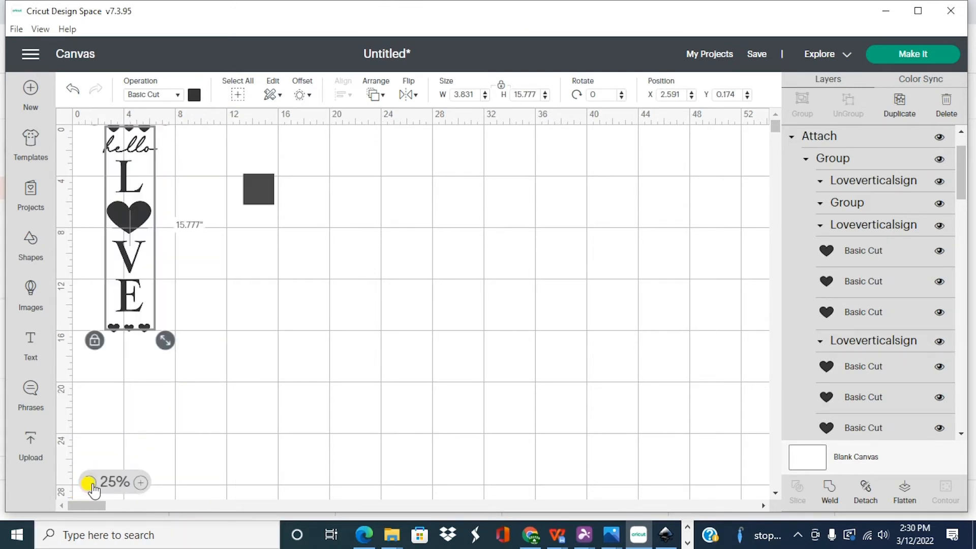
pyautogui.moveTo(125, 277); pyautogui.dragTo(94, 276)
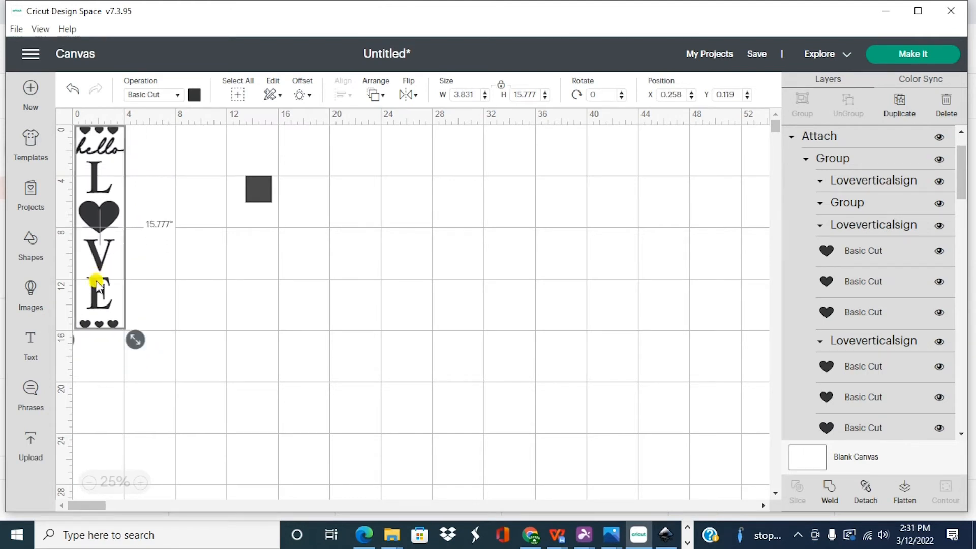
pyautogui.moveTo(135, 340); pyautogui.dragTo(160, 461)
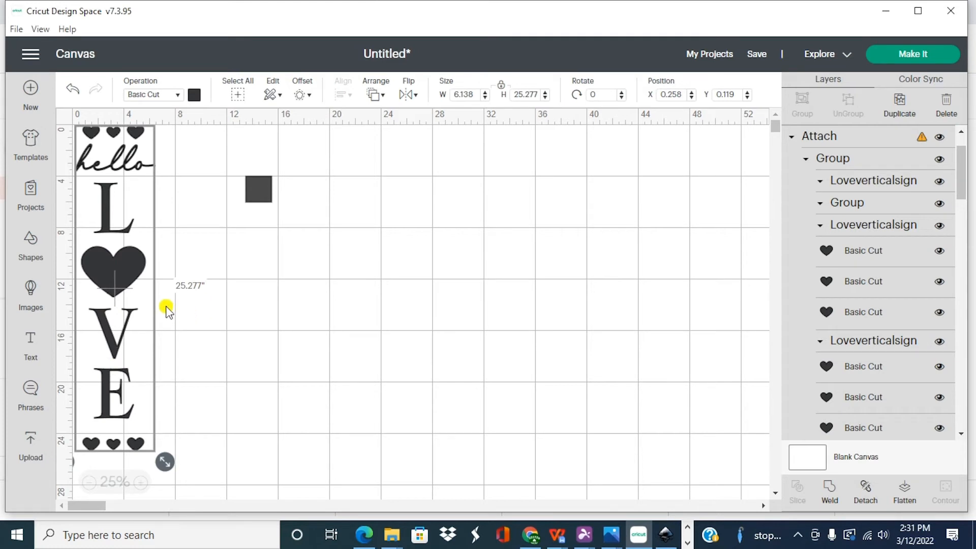
pyautogui.moveTo(144, 302)
pyautogui.mouseDown()
pyautogui.moveTo(394, 320)
pyautogui.moveTo(160, 282)
pyautogui.moveTo(150, 289)
pyautogui.mouseUp()
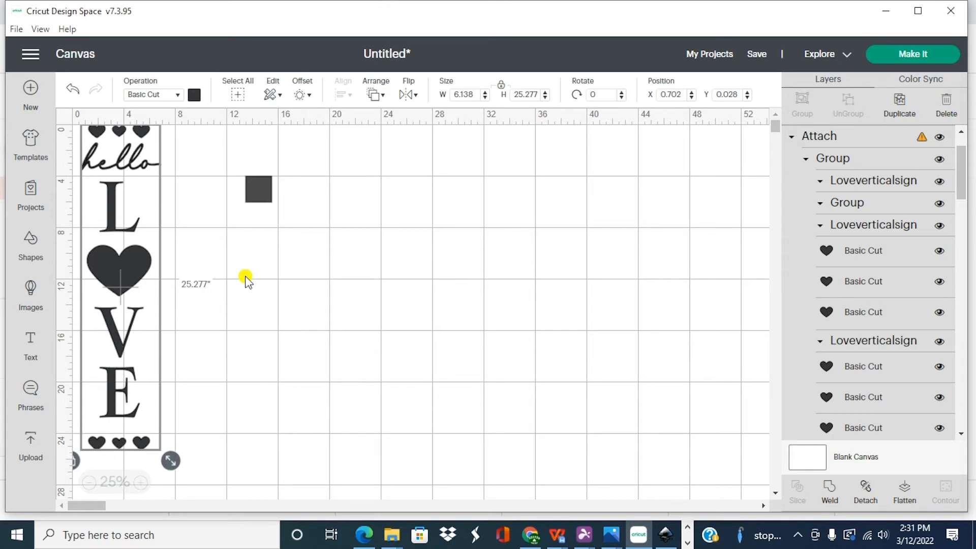
# Step: Unlock the square's proportions, stretch it to about 10 × 18.44 in and lay it over the upper part of the sign
pyautogui.click(258, 195)
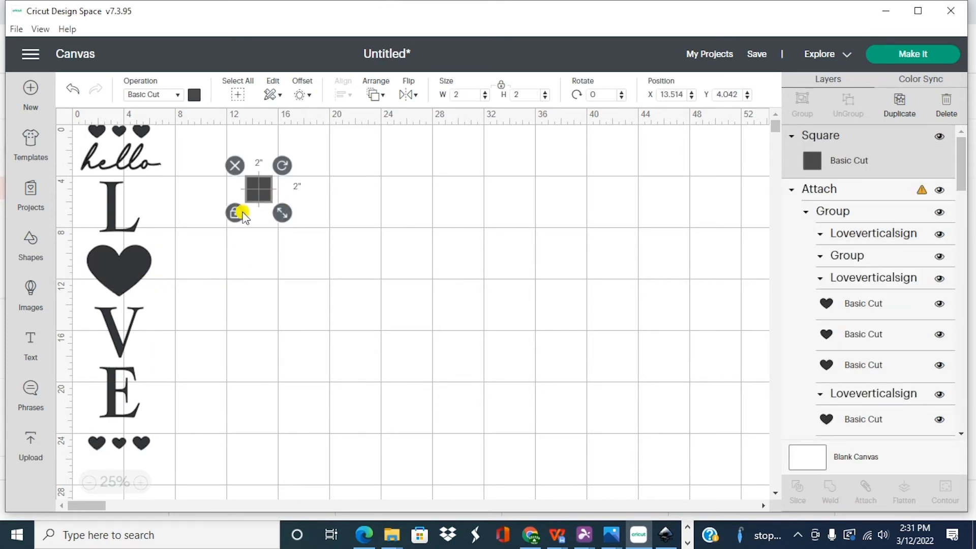
pyautogui.moveTo(283, 213); pyautogui.dragTo(385, 419)
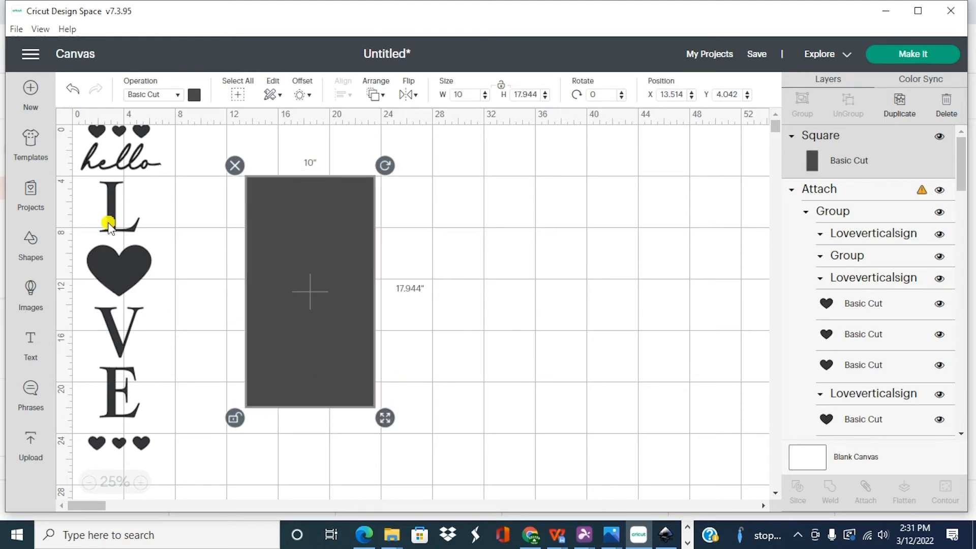
pyautogui.moveTo(298, 278); pyautogui.dragTo(115, 222)
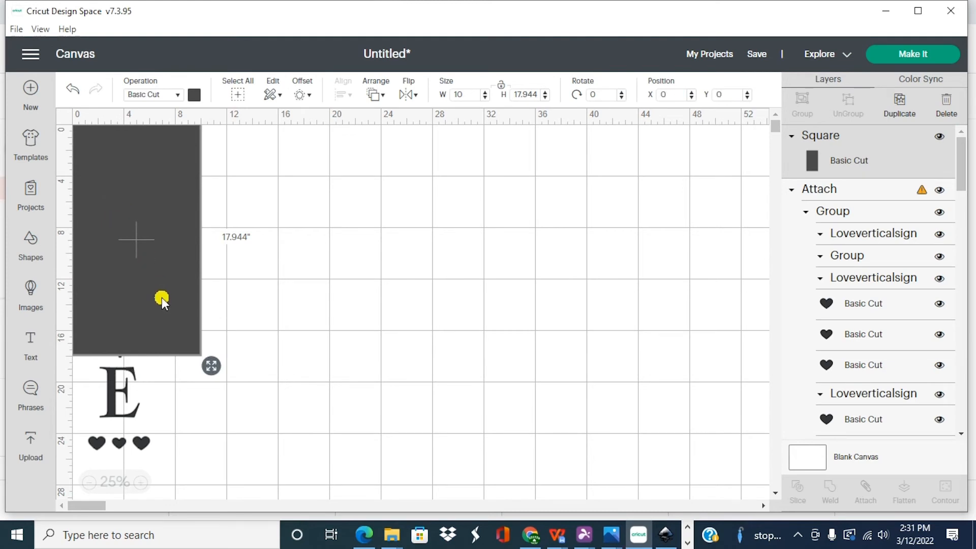
pyautogui.moveTo(206, 362); pyautogui.dragTo(212, 373)
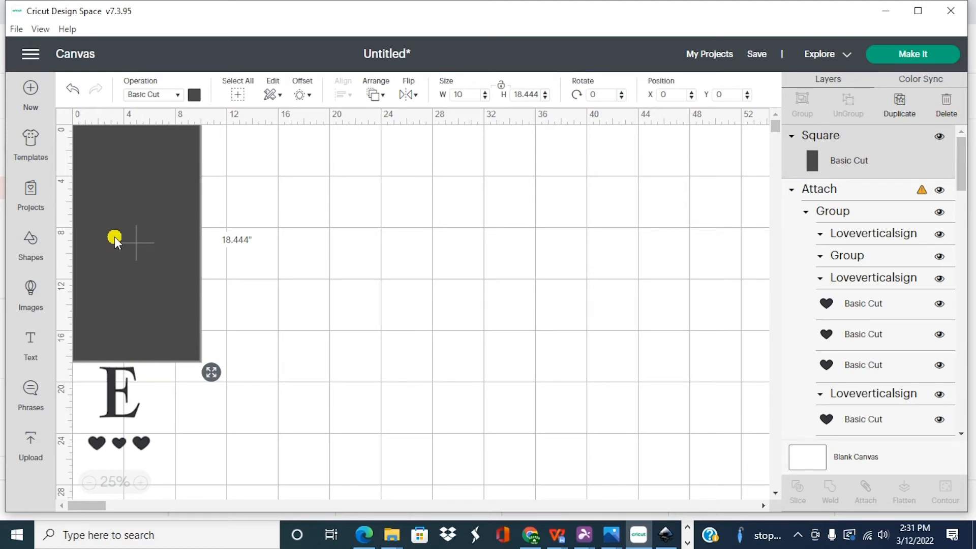
# Step: Move the rectangle and the "hello LOVE" sign apart and weld the sign into a single layer
pyautogui.keyDown('shift'); pyautogui.click(125, 384); pyautogui.keyUp('shift')
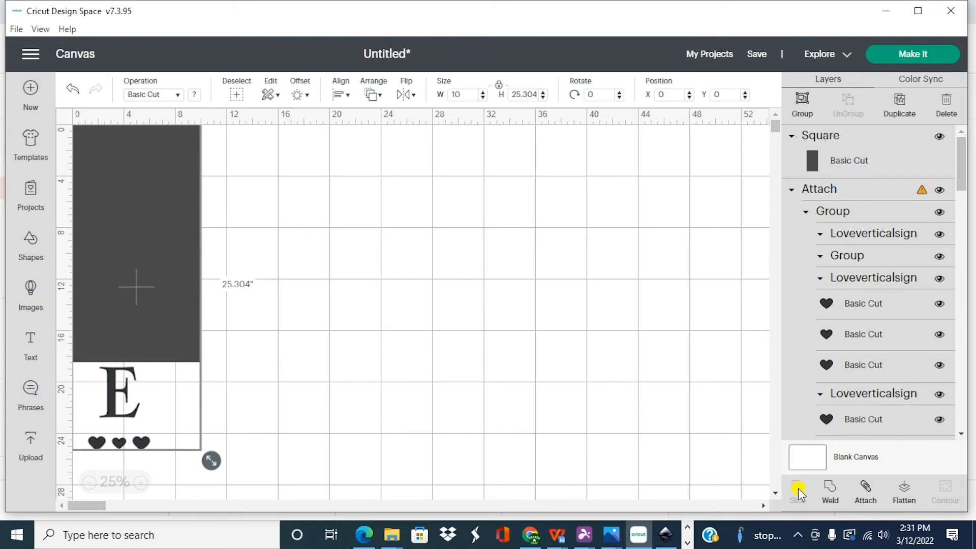
pyautogui.click(357, 367)
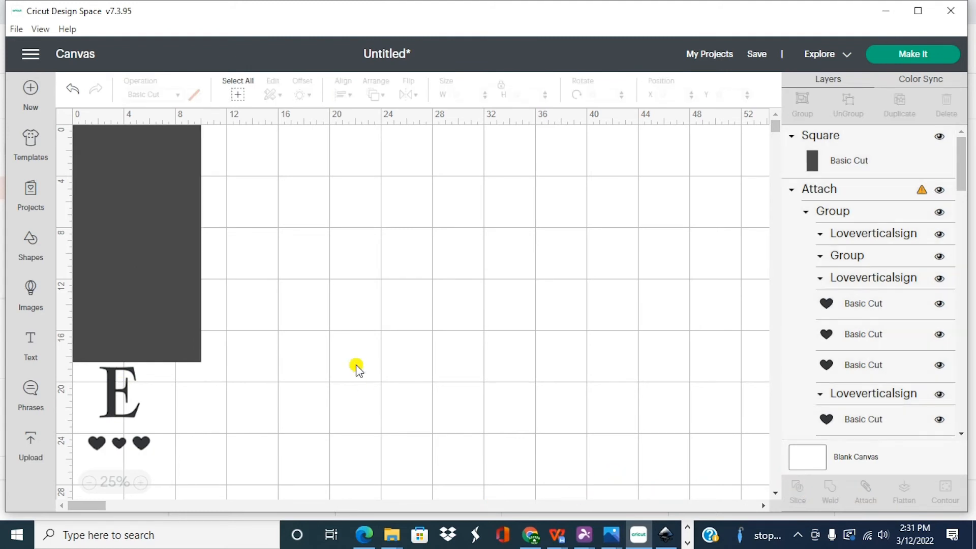
pyautogui.moveTo(173, 289); pyautogui.dragTo(429, 298)
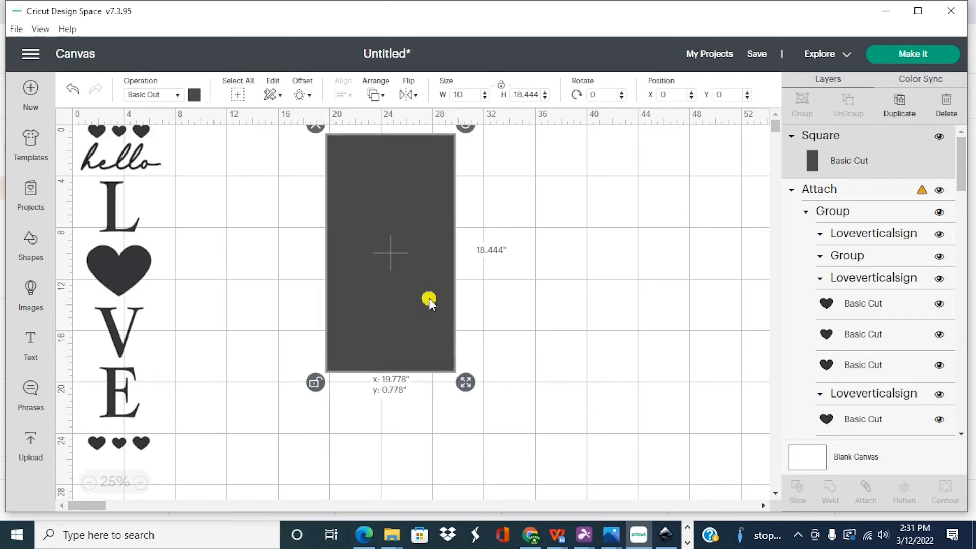
pyautogui.click(117, 248)
pyautogui.moveTo(117, 248); pyautogui.dragTo(208, 271)
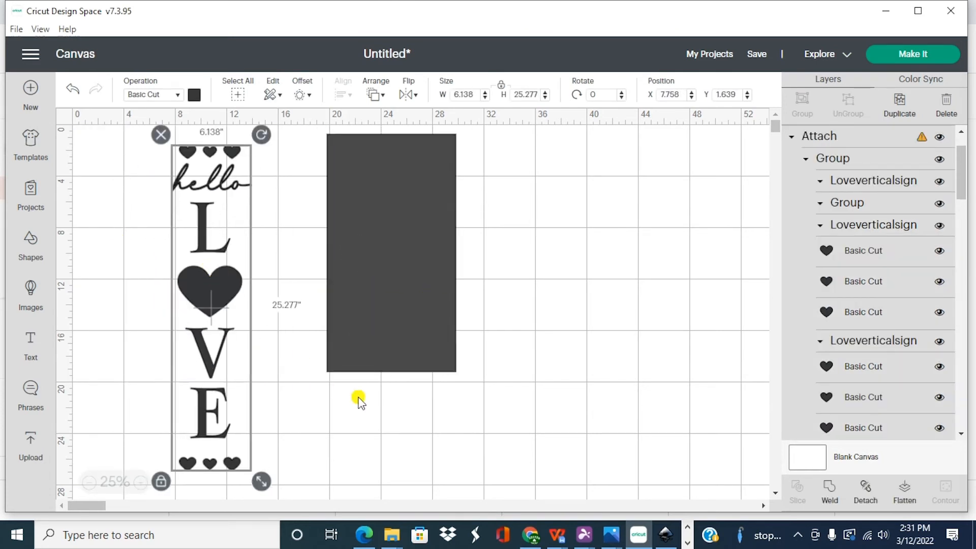
pyautogui.click(834, 490)
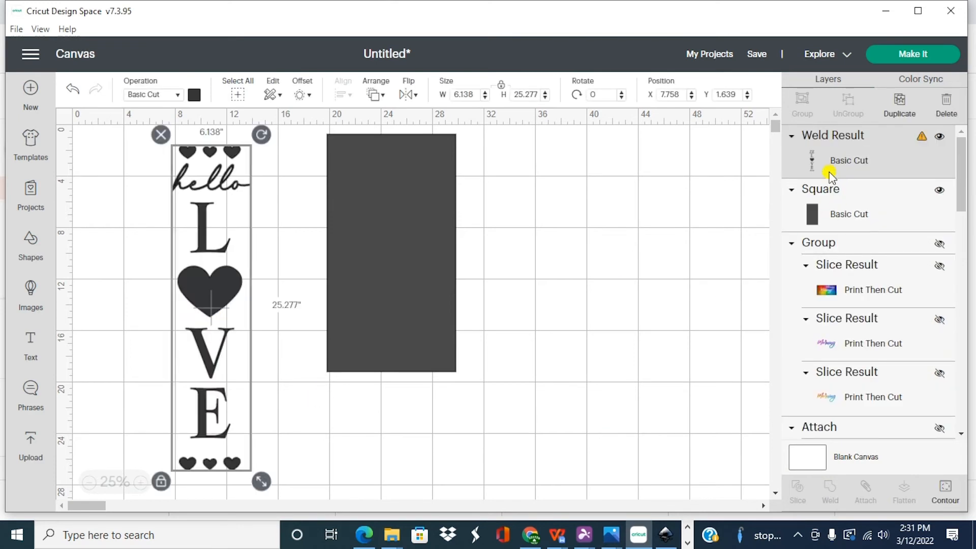
# Step: Lay the rectangle back over the welded sign and stretch it to about 10.06 × 18.94 in, ending just above the "E"
pyautogui.click(396, 255)
pyautogui.moveTo(393, 255); pyautogui.dragTo(208, 263)
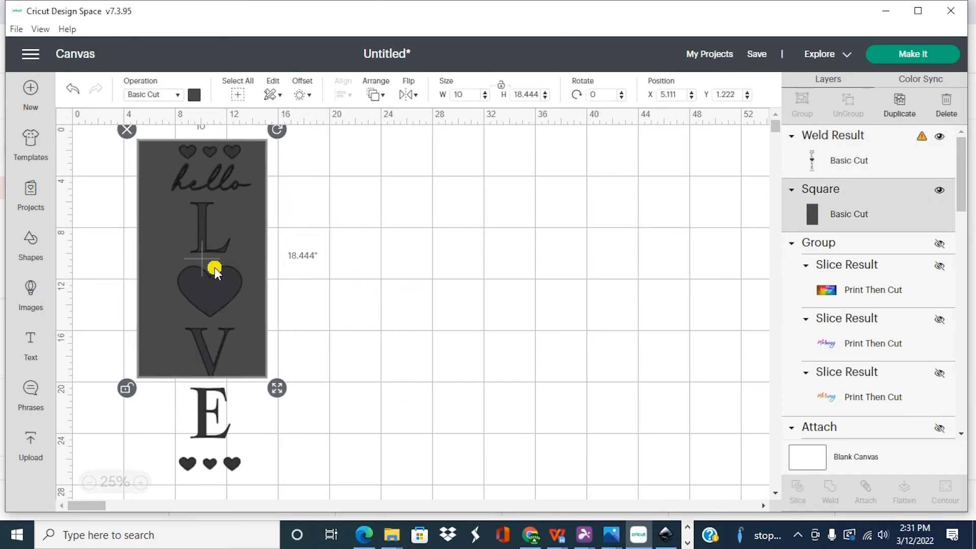
pyautogui.moveTo(274, 388); pyautogui.dragTo(276, 395)
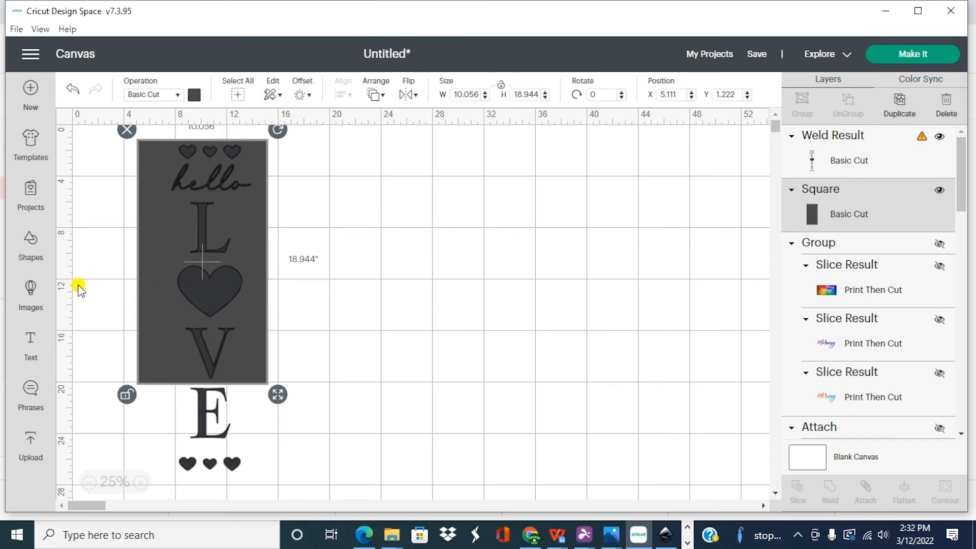
# Step: Slice the welded sign with the overlapping rectangle and move the cut rectangle away from the sign pieces
pyautogui.click(188, 255)
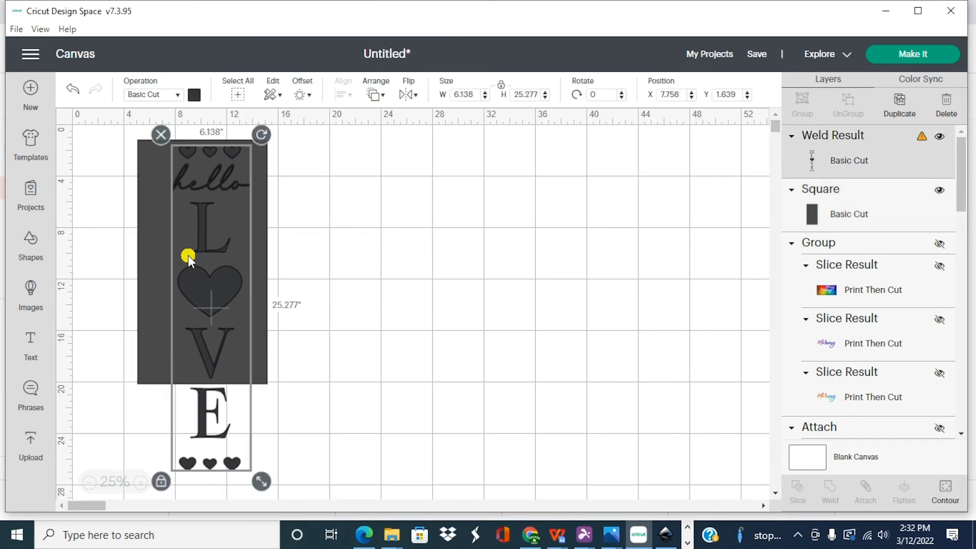
pyautogui.keyDown('shift'); pyautogui.click(159, 287); pyautogui.keyUp('shift')
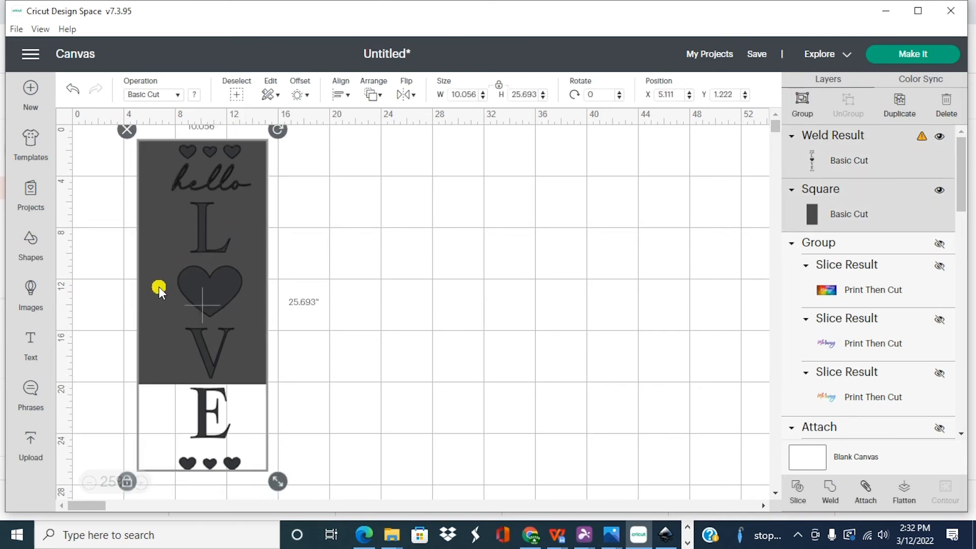
pyautogui.click(798, 488)
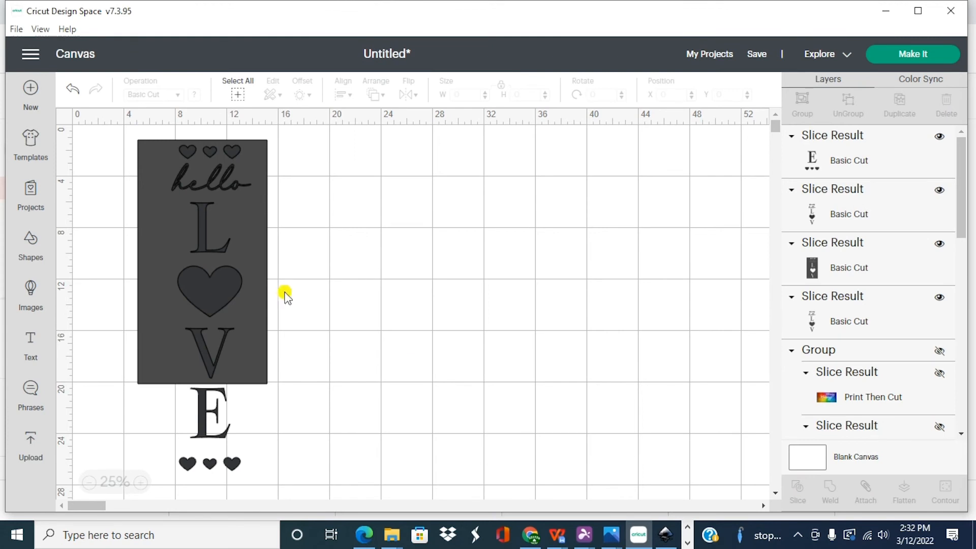
pyautogui.moveTo(265, 290); pyautogui.dragTo(340, 312)
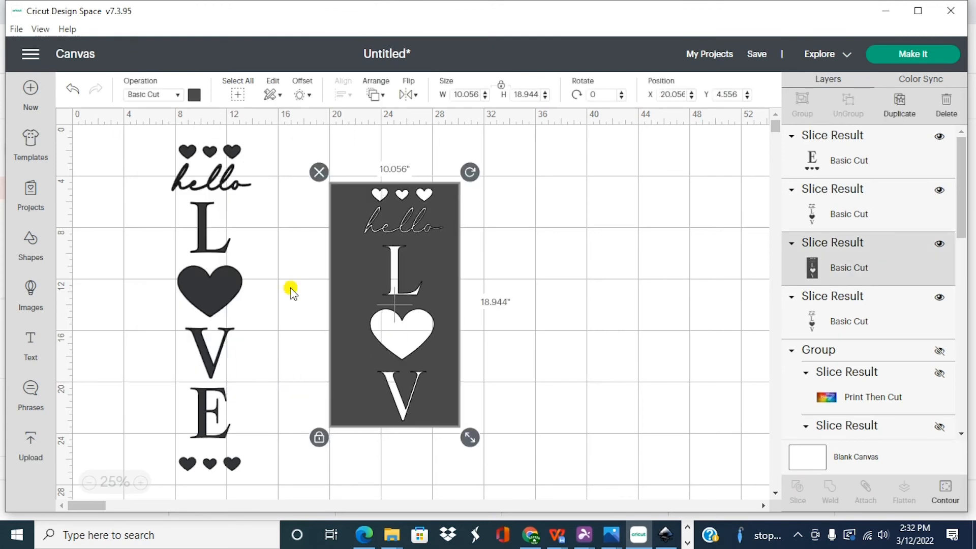
# Step: Separate the two overlapping upper sign pieces and move the "E" piece with its hearts beside the remaining upper piece
pyautogui.moveTo(225, 271); pyautogui.dragTo(409, 333)
pyautogui.moveTo(206, 300); pyautogui.dragTo(156, 282)
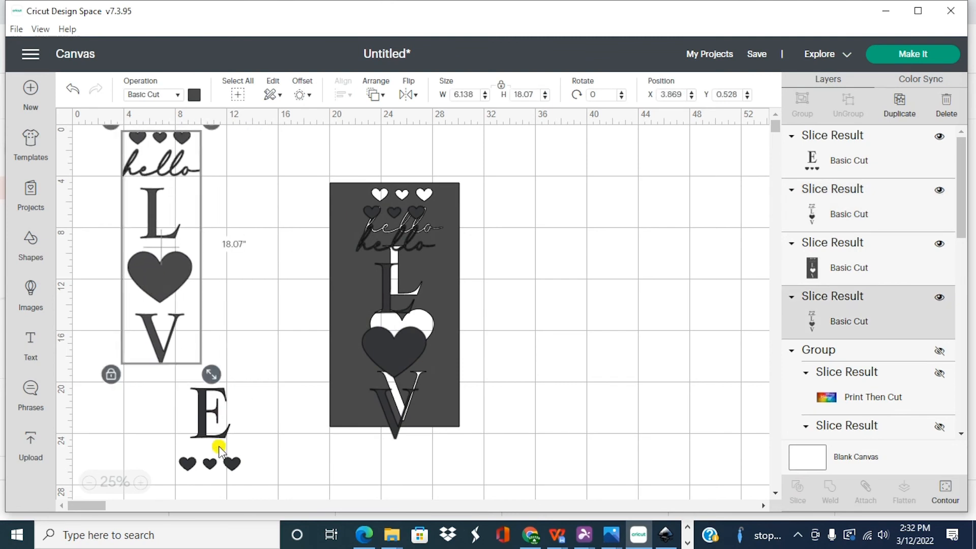
pyautogui.click(213, 460)
pyautogui.moveTo(213, 460); pyautogui.dragTo(257, 227)
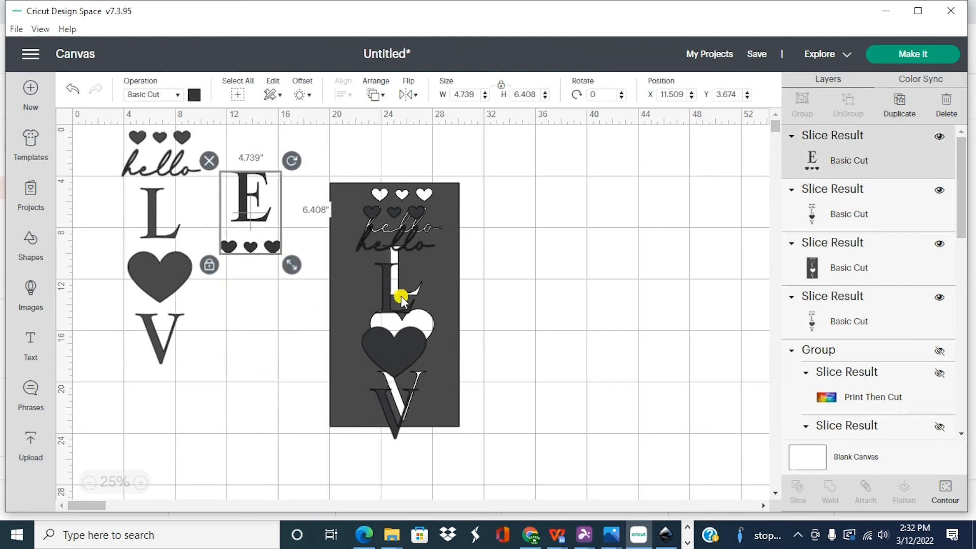
# Step: Delete the duplicate upper sign piece lying on the rectangle and the cut rectangle itself
pyautogui.click(401, 297)
pyautogui.click(345, 195)
pyautogui.click(363, 233)
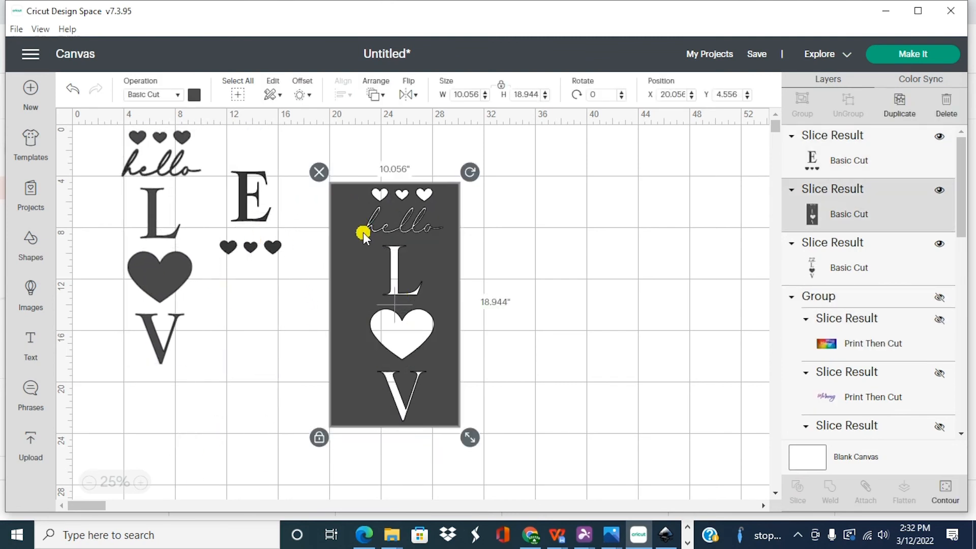
pyautogui.click(319, 173)
# Step: Place the upper sign piece near the canvas origin and the "E" piece with its hearts directly below the "V"
pyautogui.moveTo(172, 224); pyautogui.dragTo(203, 265)
pyautogui.moveTo(246, 209); pyautogui.dragTo(251, 308)
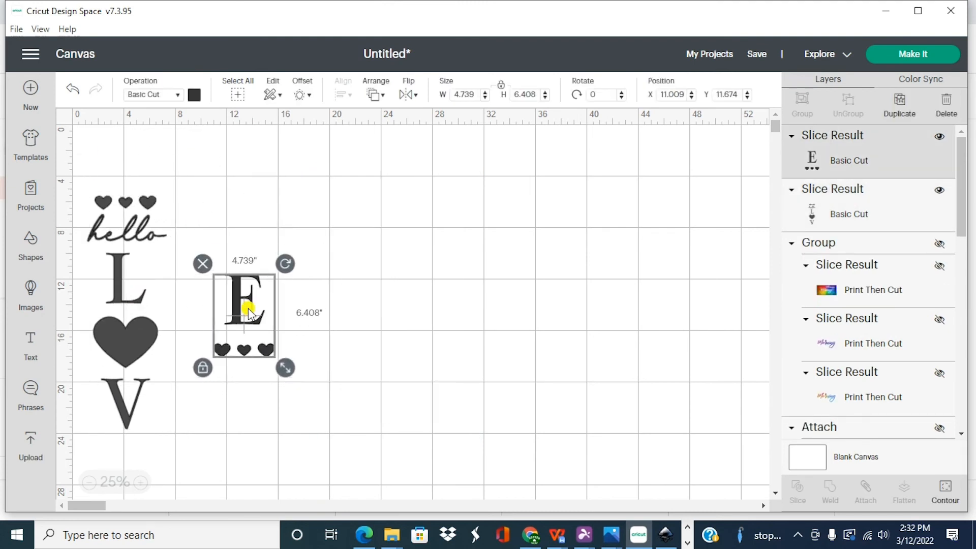
pyautogui.moveTo(141, 306); pyautogui.dragTo(102, 201)
pyautogui.click(248, 327)
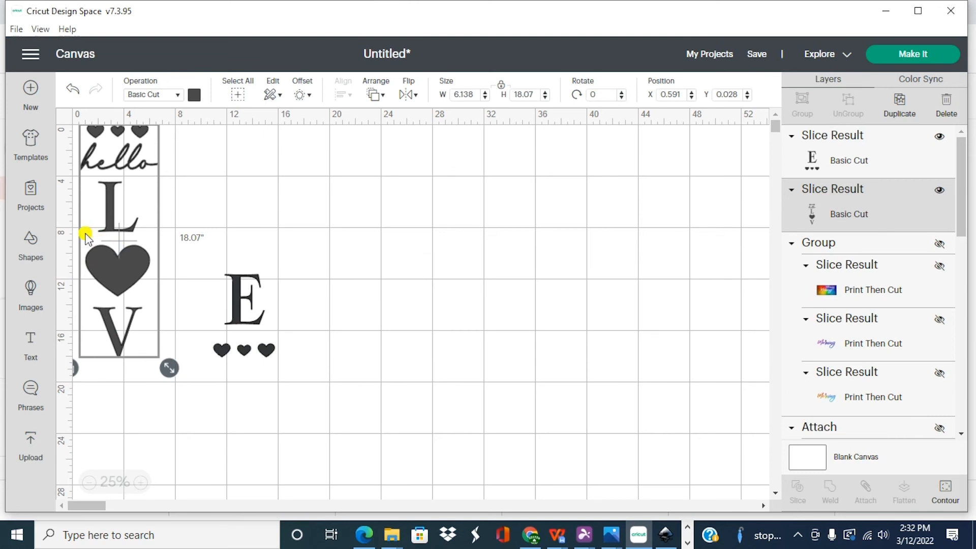
pyautogui.moveTo(77, 232); pyautogui.dragTo(156, 379)
pyautogui.moveTo(240, 329); pyautogui.dragTo(98, 435)
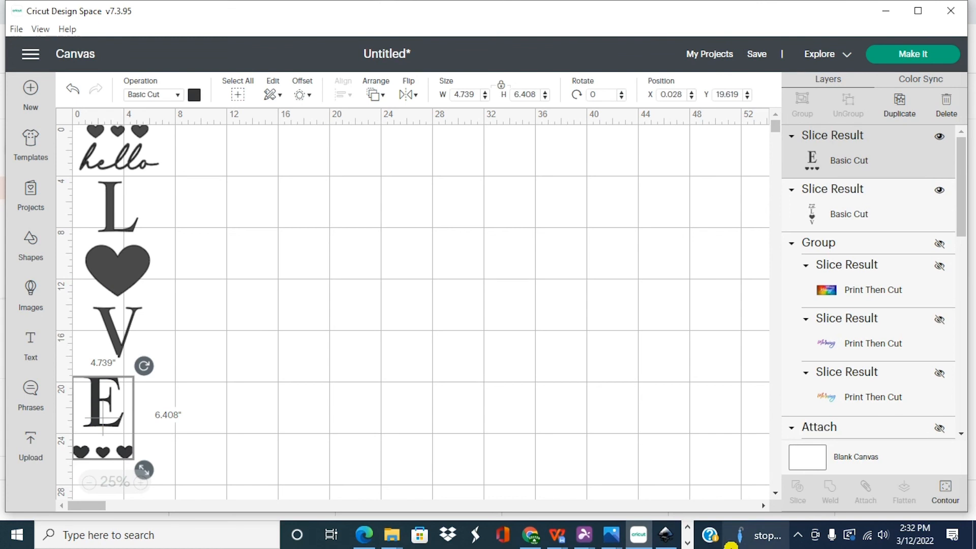
pyautogui.click(798, 535)
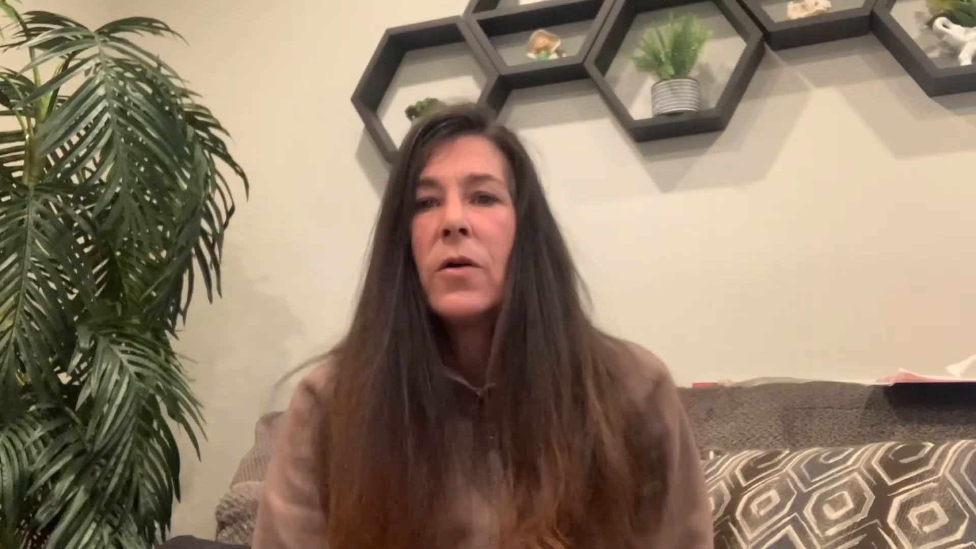